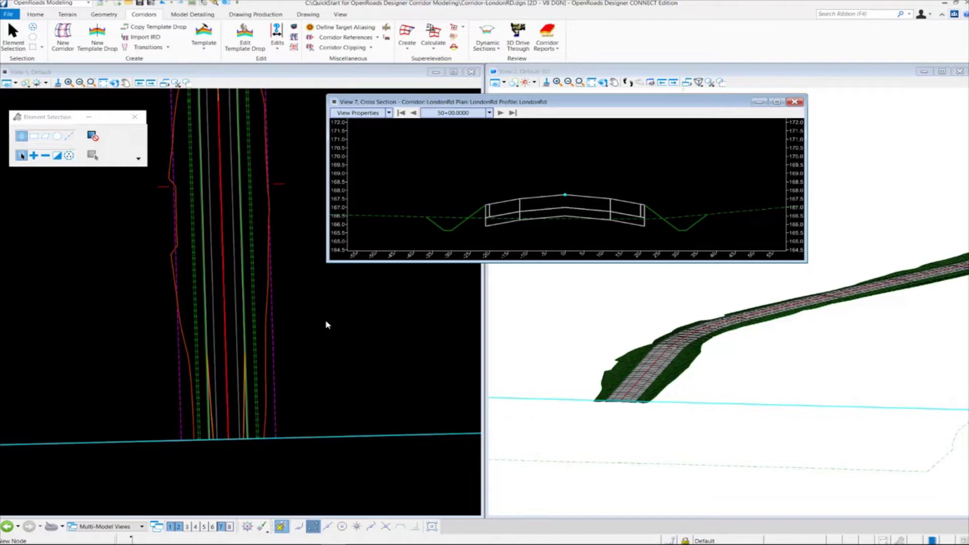
Step: Start a parametric constraint on the LondonRd corridor, locking its station range to the corridor's start and end
click(176, 82)
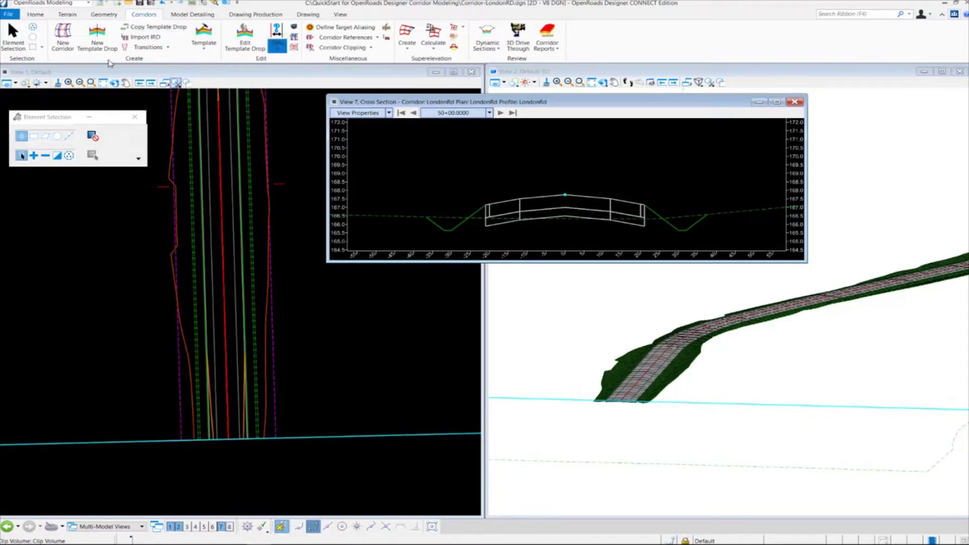
click(277, 43)
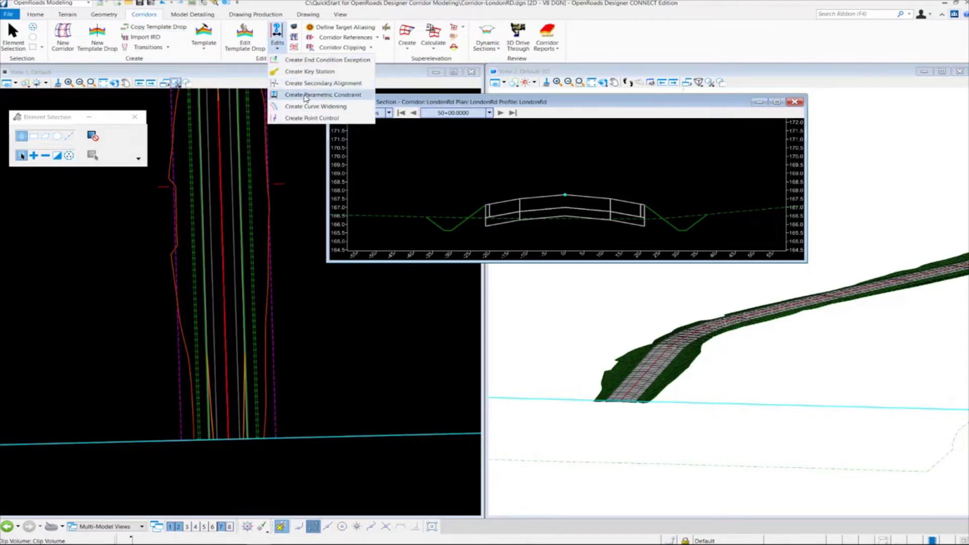
click(323, 95)
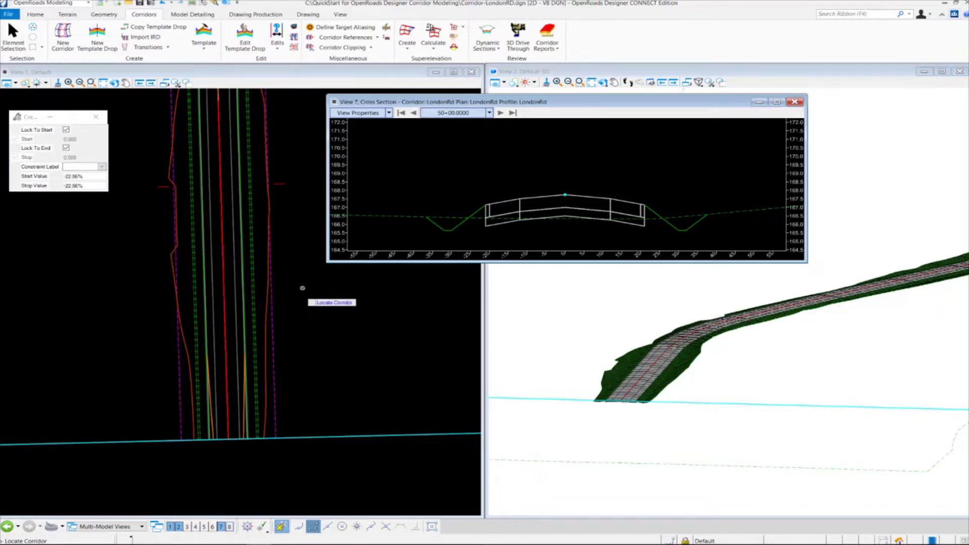
click(282, 182)
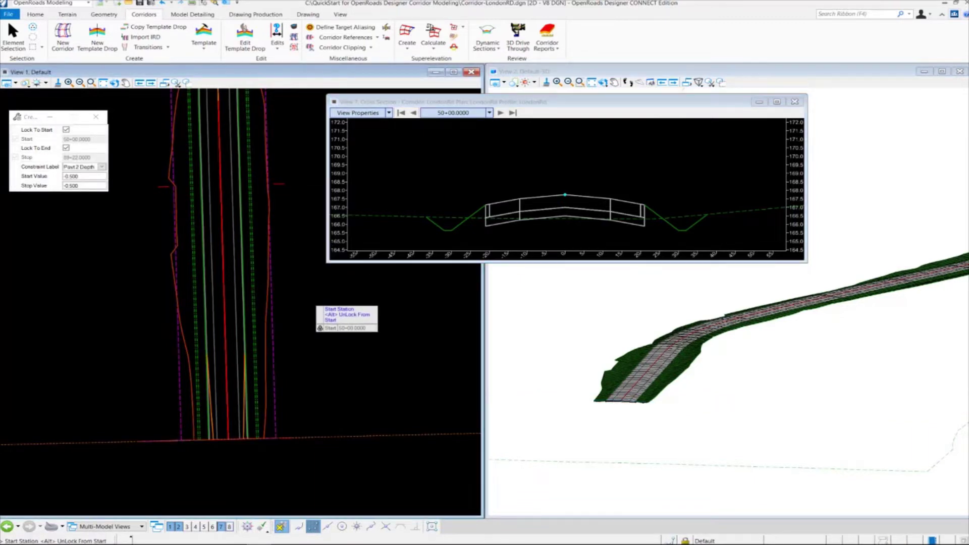
key(alt)
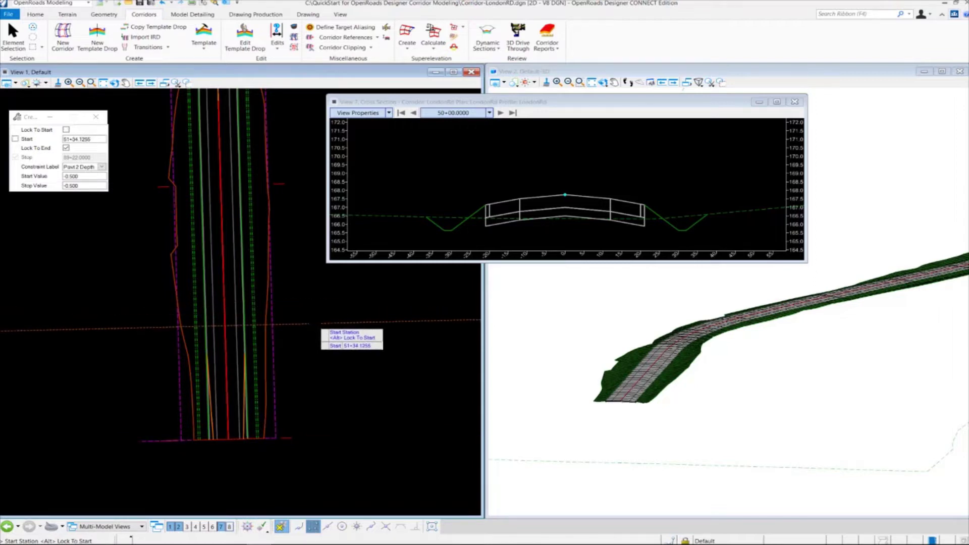
key(alt)
click(322, 331)
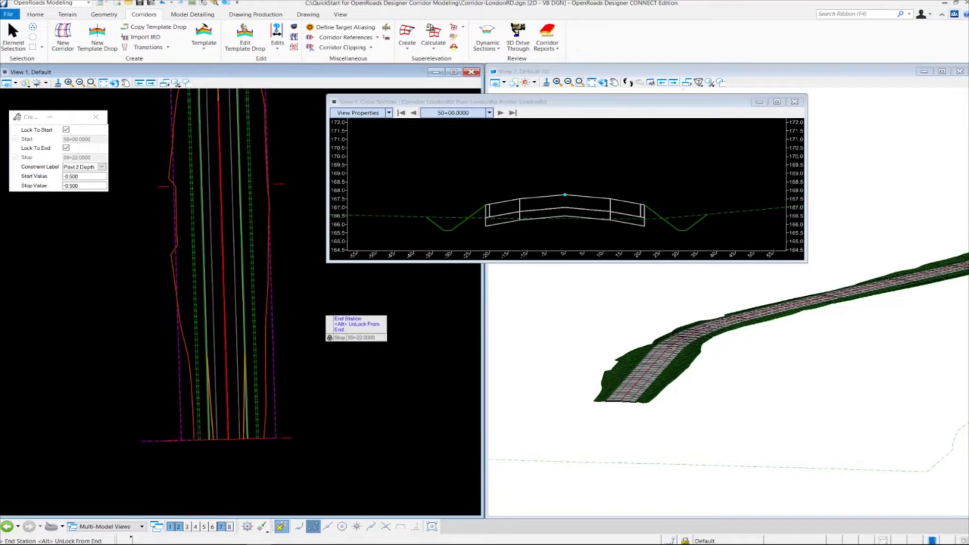
key(alt)
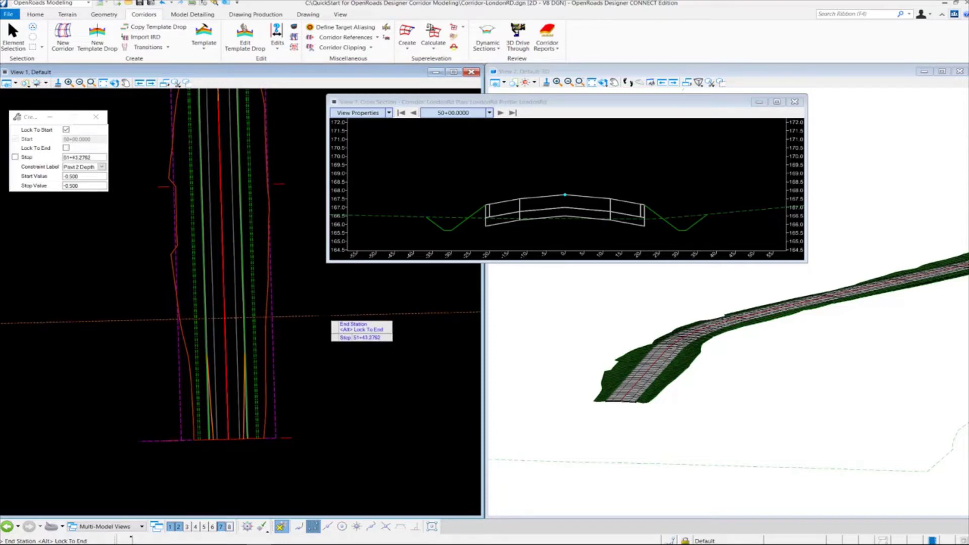
key(alt)
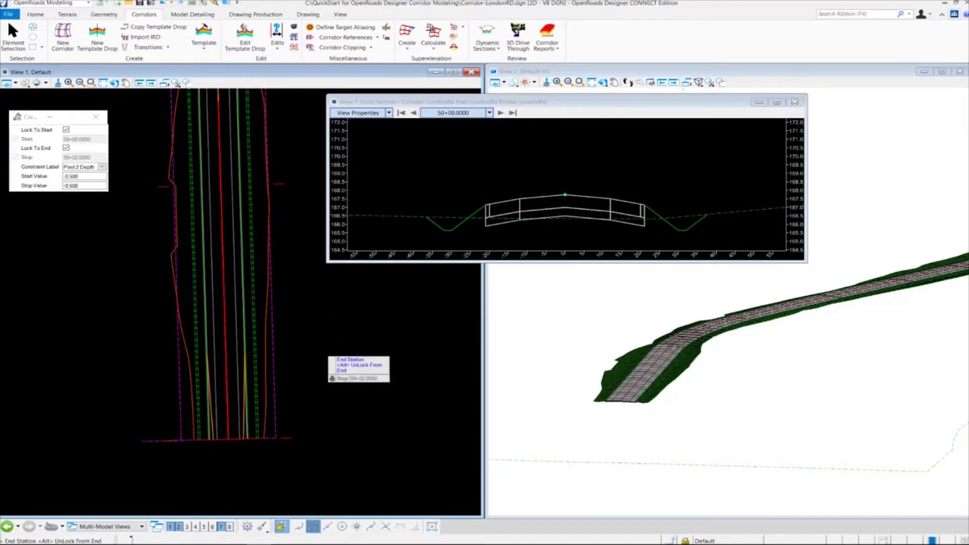
key(Return)
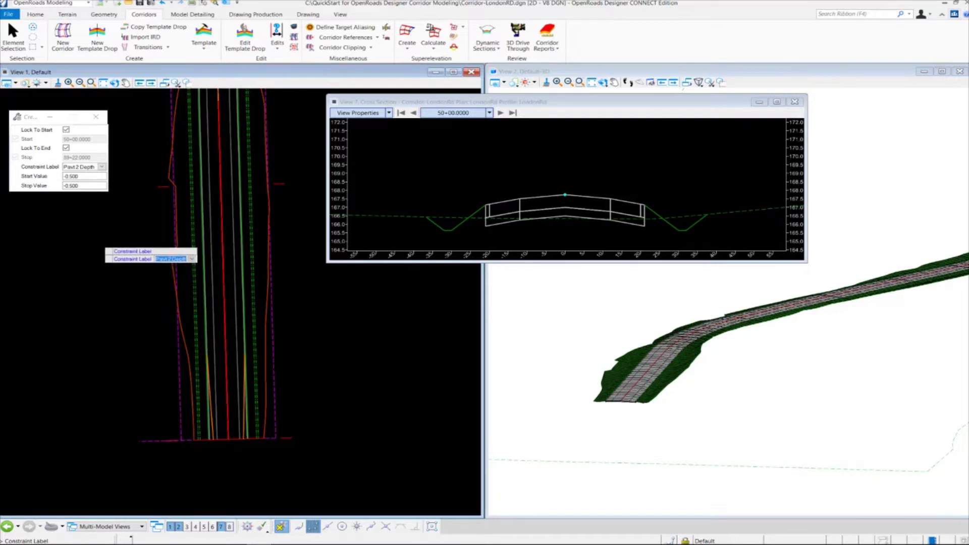
Step: Set the constraint to Pavt 2 Depth with start and stop values of -1.000 and apply it to the corridor
click(102, 167)
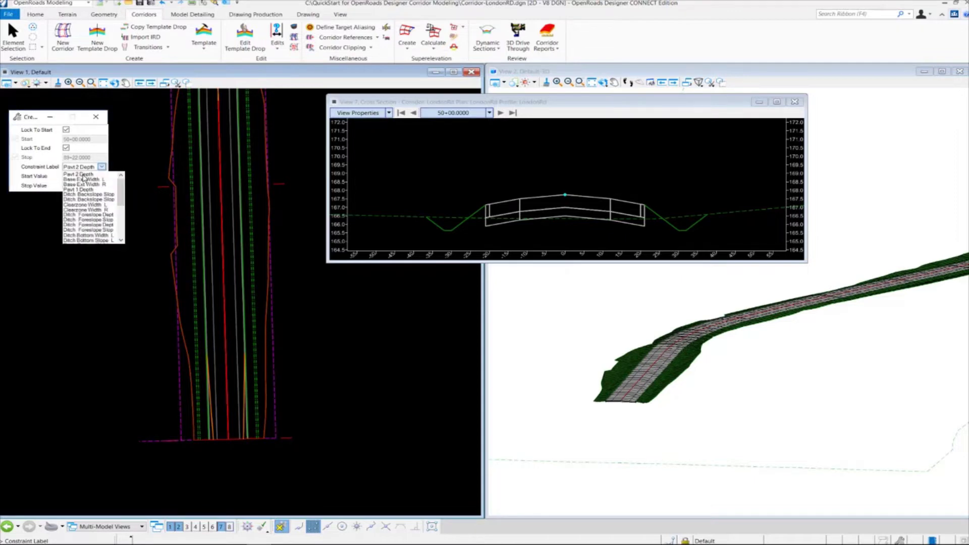
click(81, 174)
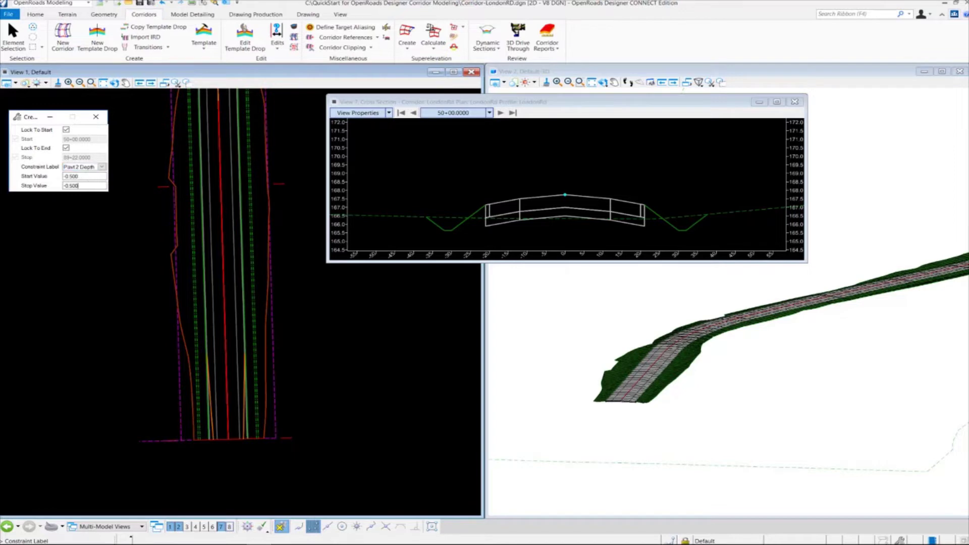
click(88, 186)
click(89, 176)
drag(95, 177, 40, 183)
key(BackSpace)
text(-1)
key(Tab)
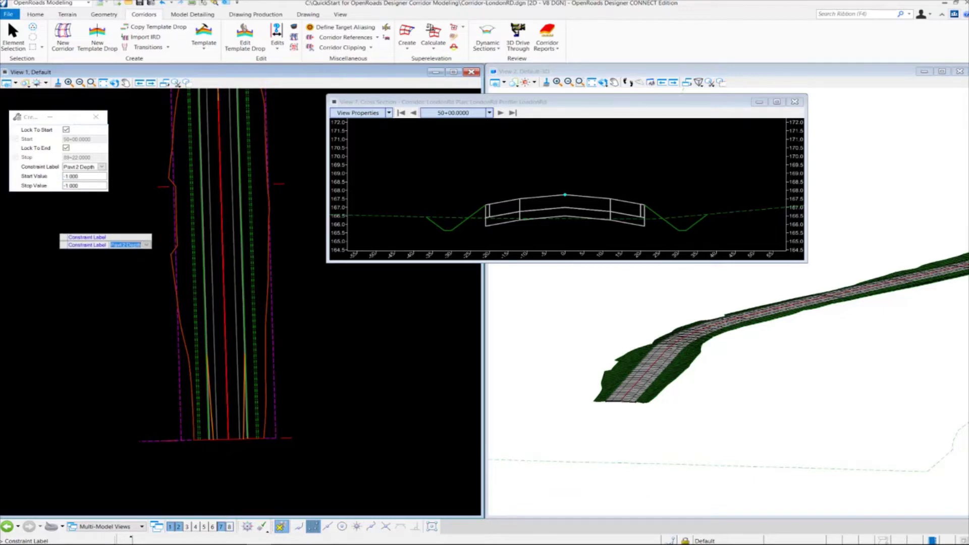
key(Return)
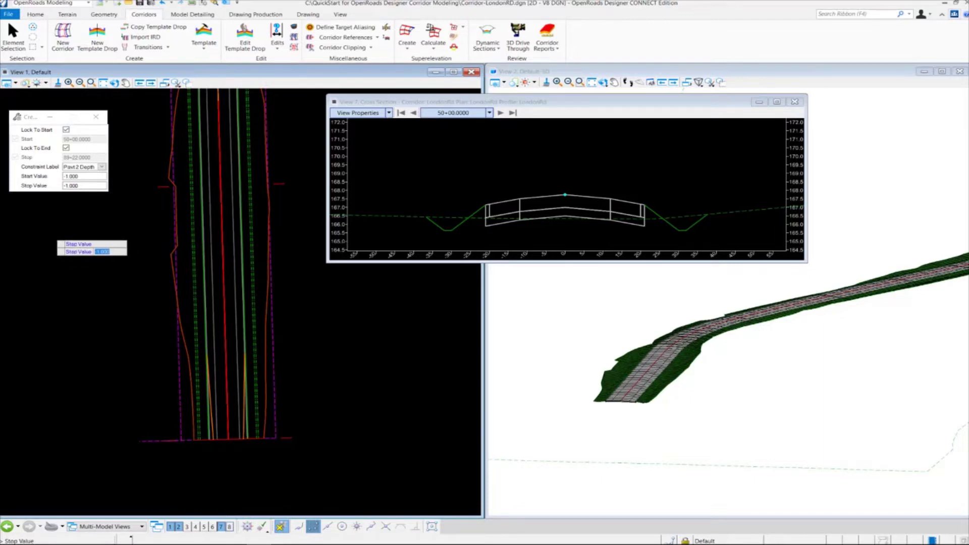
key(Return)
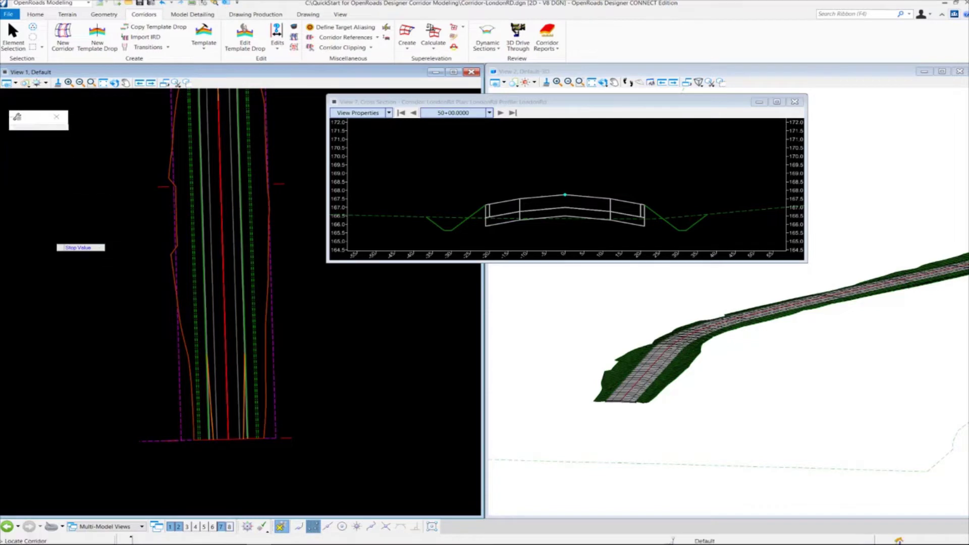
key(Return)
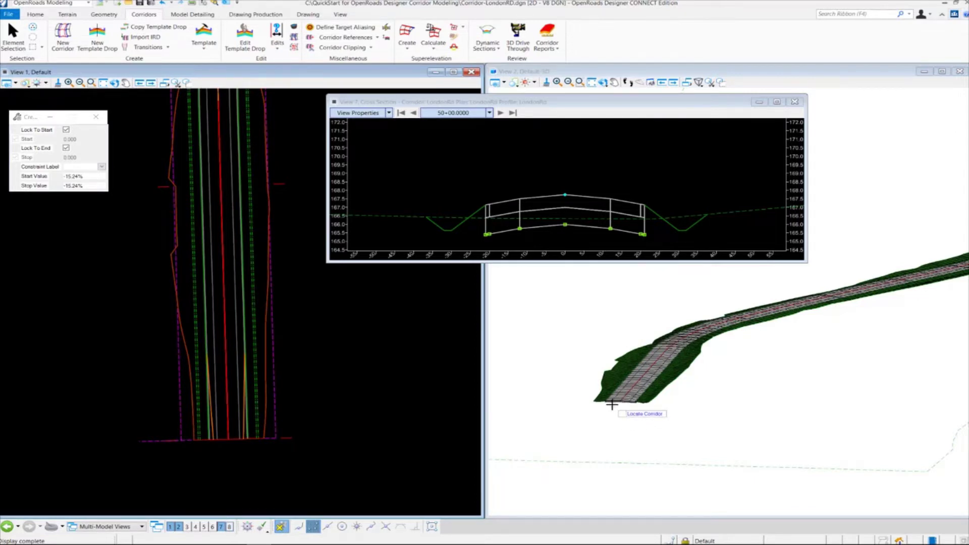
Step: Examine the lower pavement layer at the corridor's start in the 3D and cross-section views
scroll(613, 404, up, 5)
scroll(620, 397, up, 1)
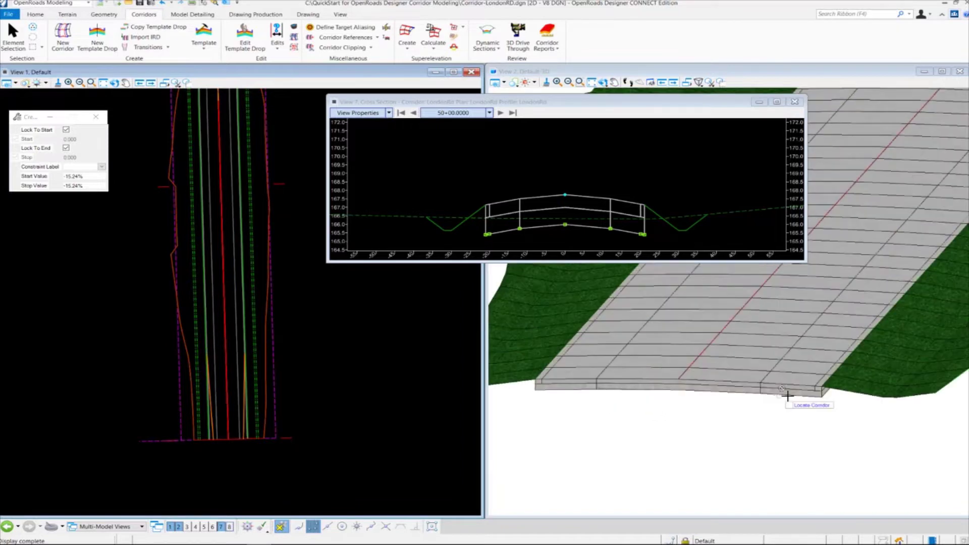
click(649, 393)
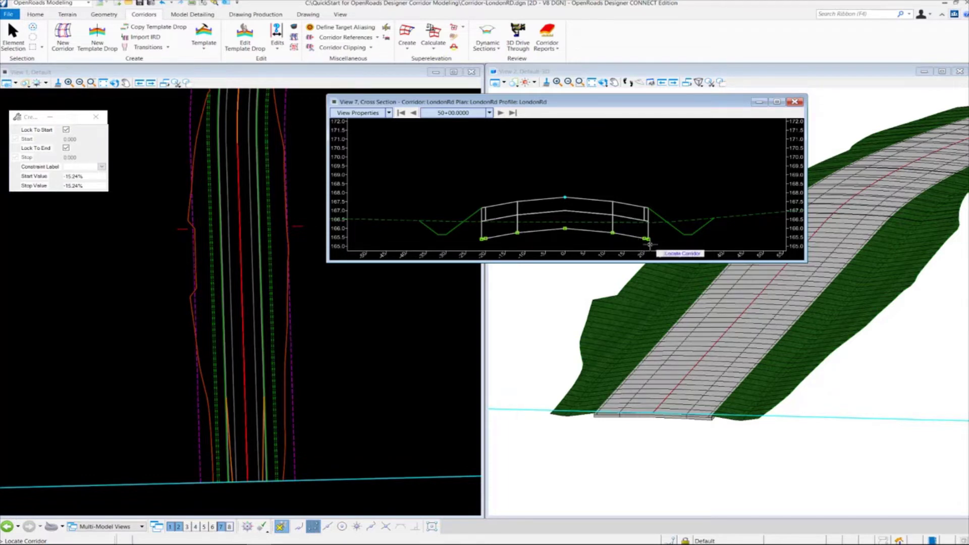
click(478, 241)
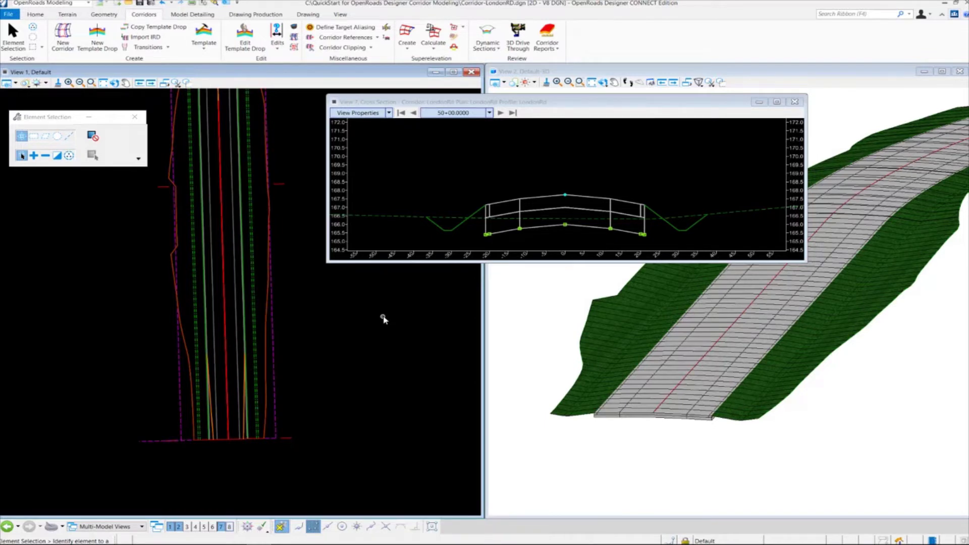
Step: Open the LondonRd corridor objects, review the Pavt 2 Depth parametric constraint's values and stations, and close the dialog
click(294, 30)
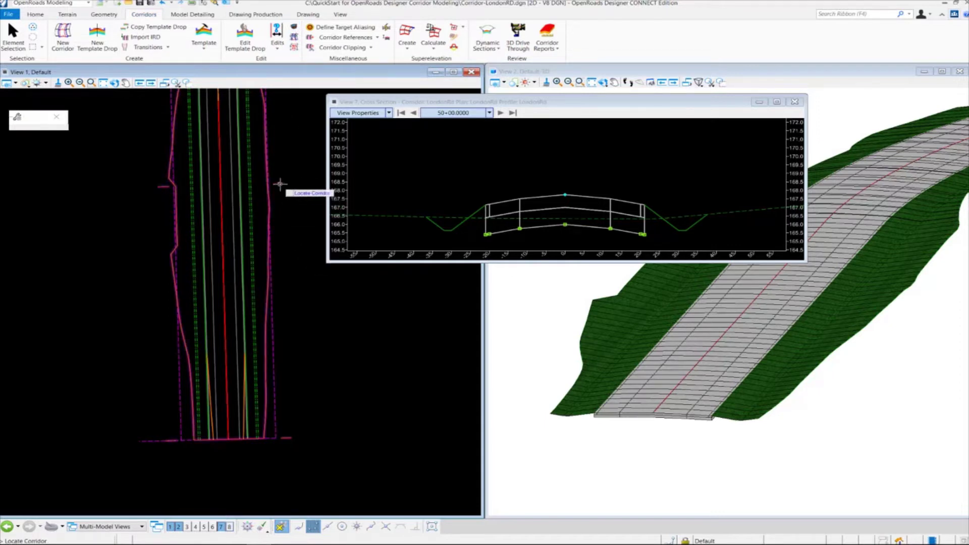
click(280, 184)
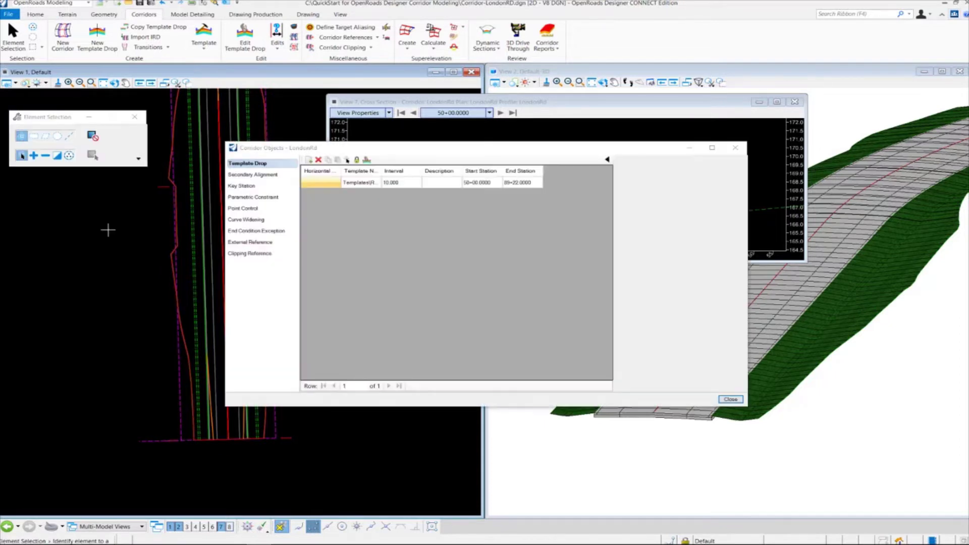
drag(491, 150, 419, 158)
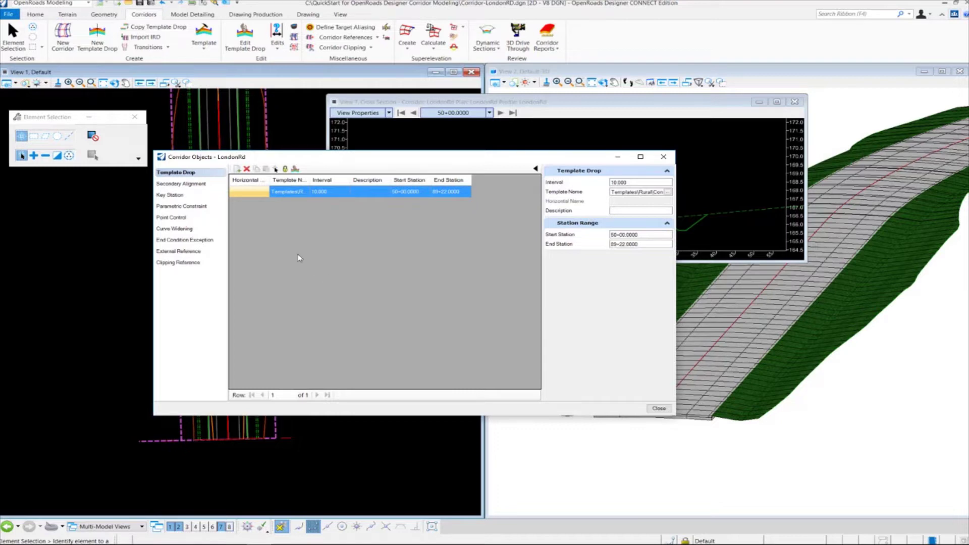
click(194, 210)
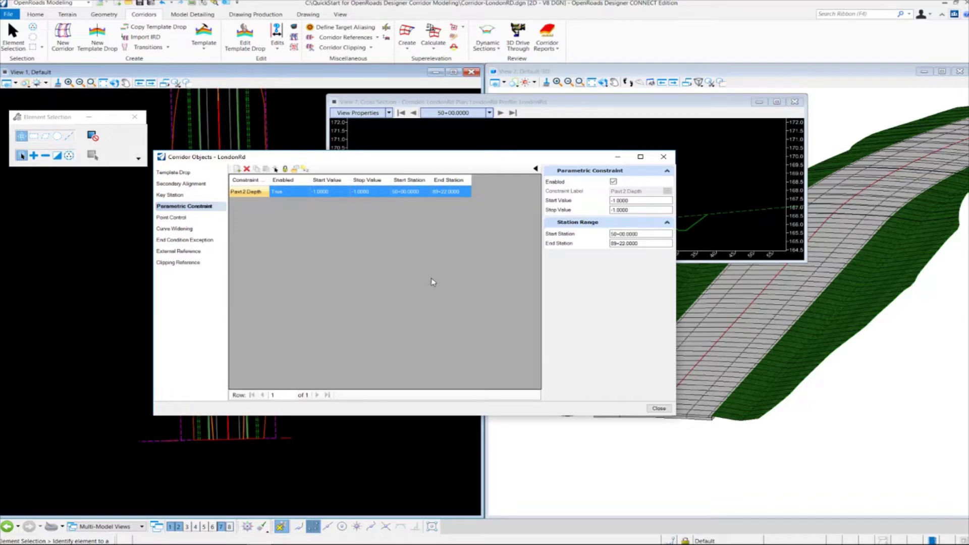
click(393, 194)
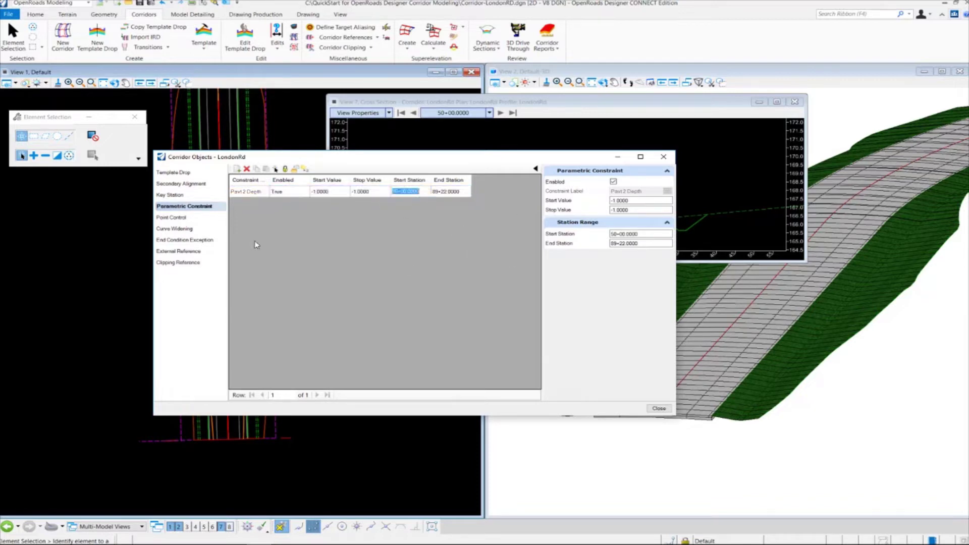
click(364, 191)
key(shift+Tab)
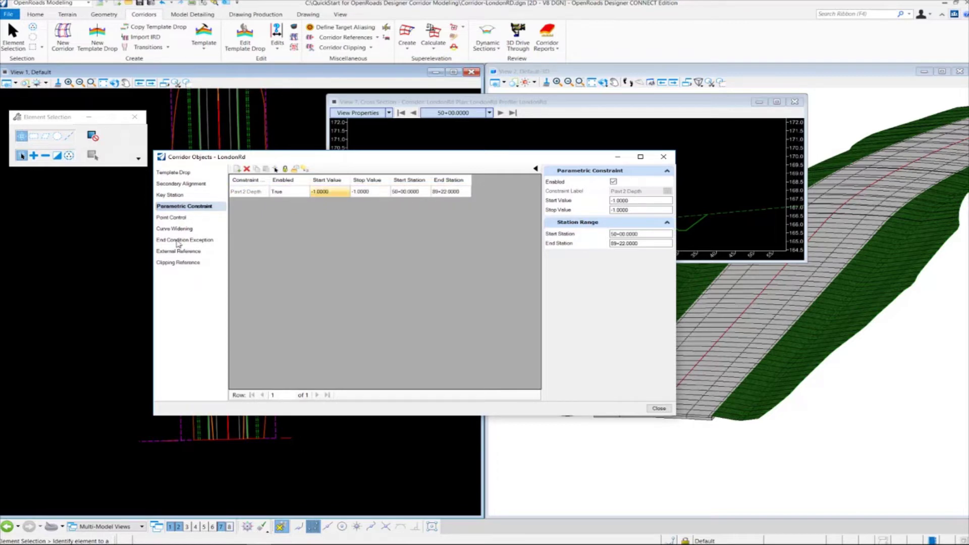
key(Return)
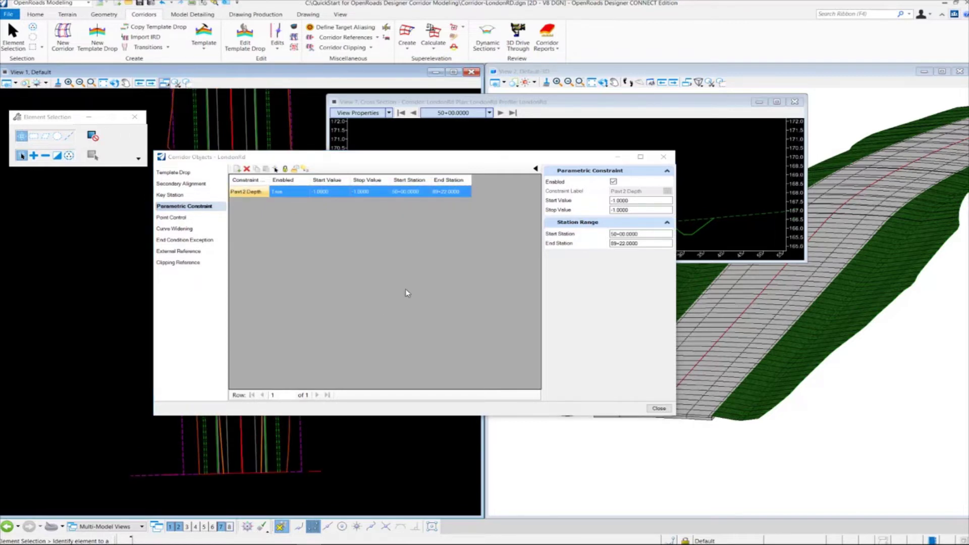
click(664, 156)
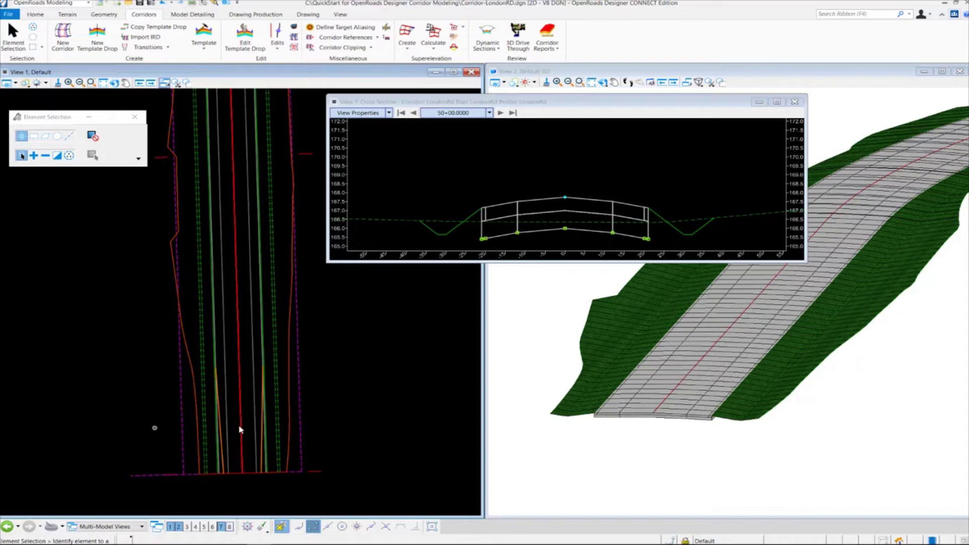
Step: Inspect the two orange tapered lines on either side of the centerline near the corridor's start in plan
scroll(222, 473, up, 2)
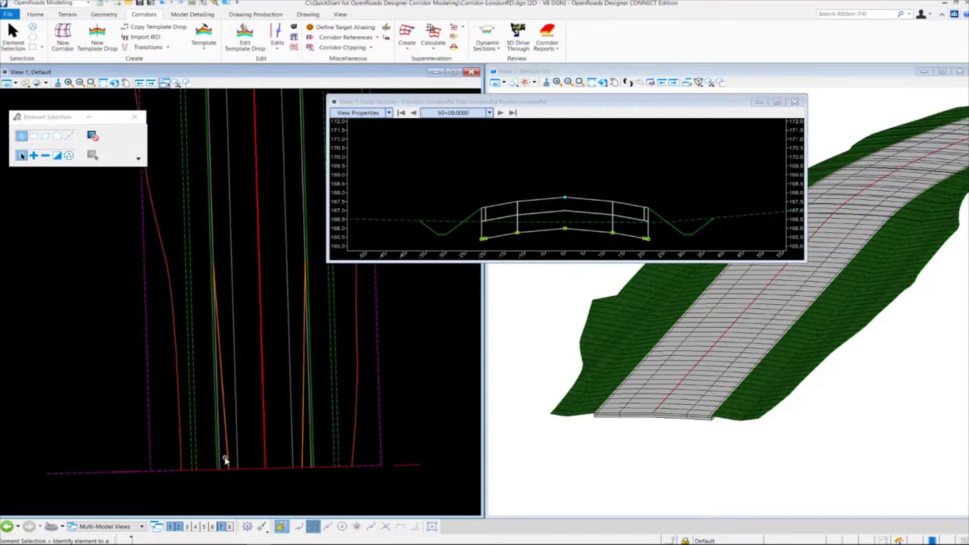
click(226, 455)
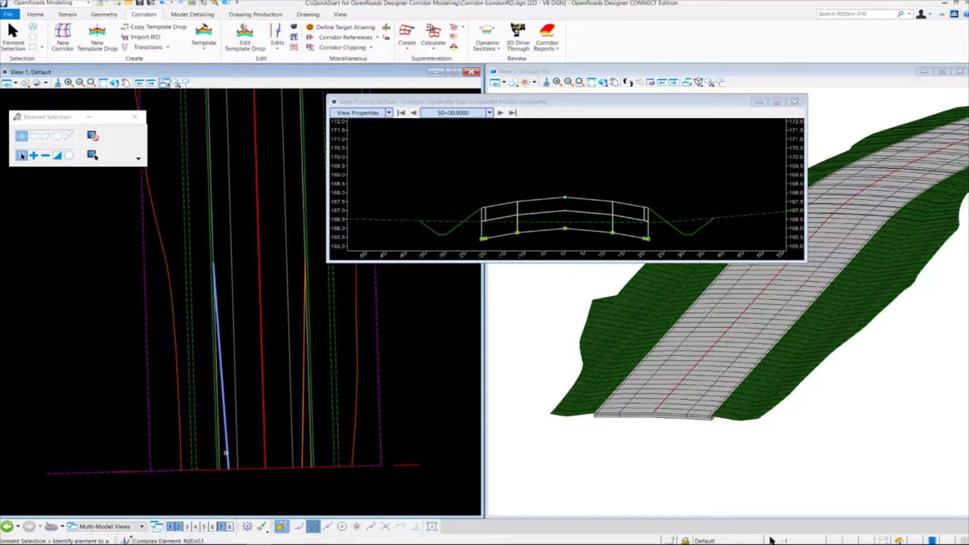
click(301, 426)
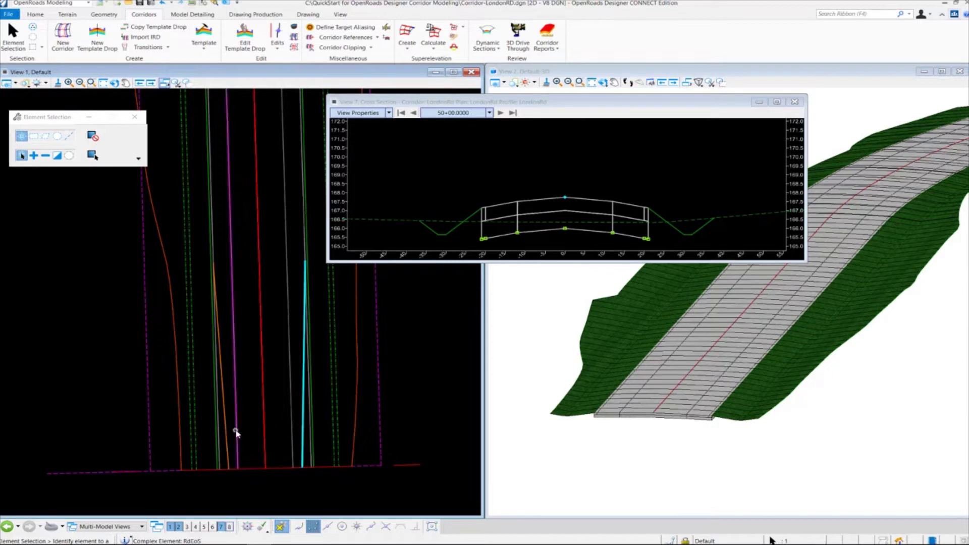
click(259, 429)
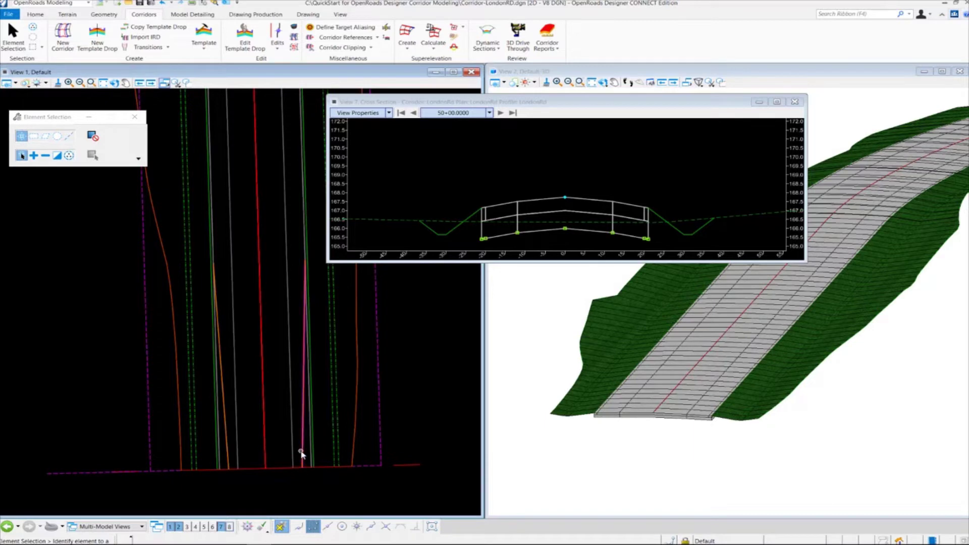
mouse_move(302, 454)
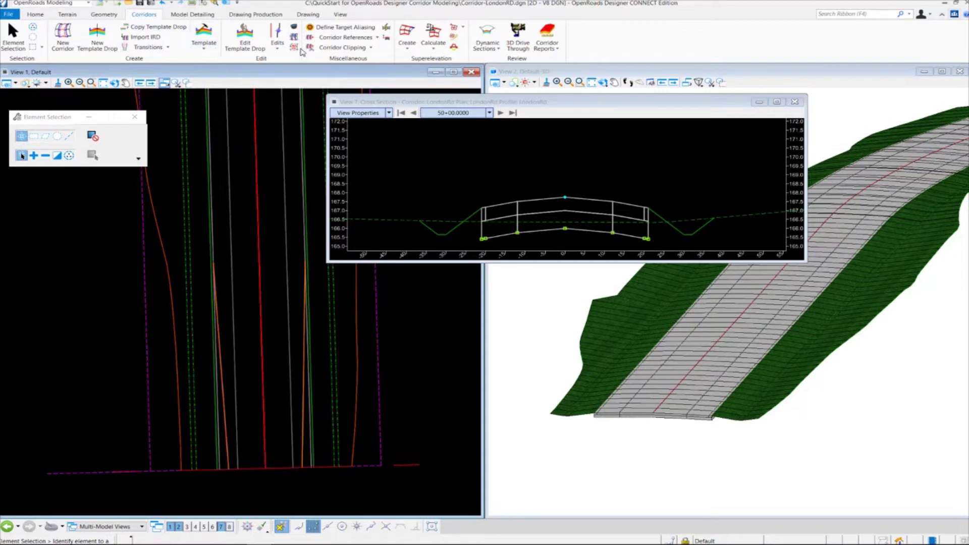
Step: Start a point control on the LondonRd corridor, locked to the corridor start and stopping at station 51+00
click(277, 44)
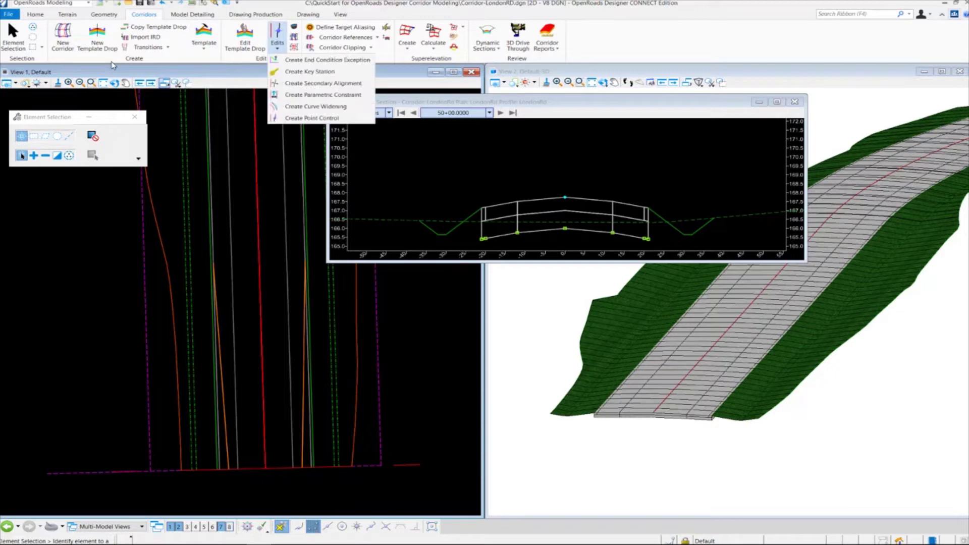
click(311, 118)
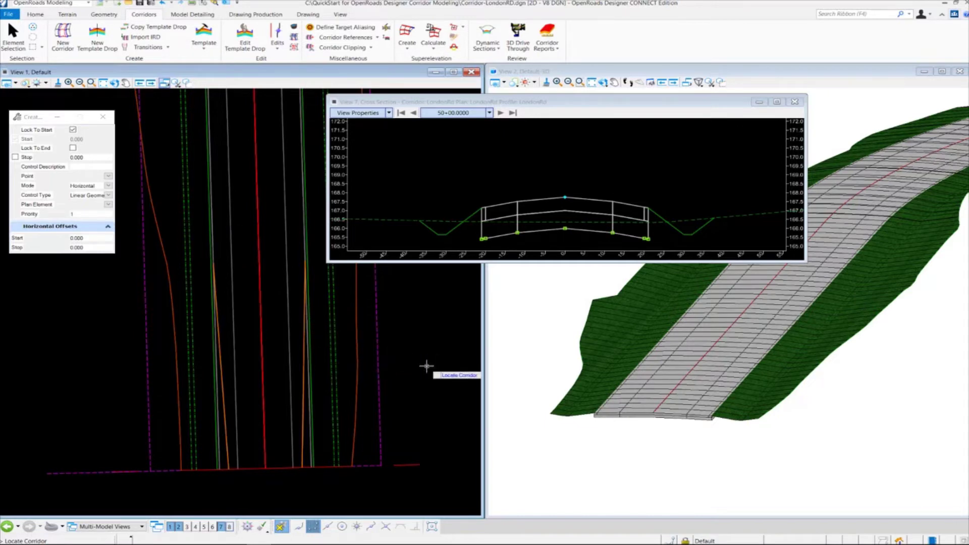
click(406, 466)
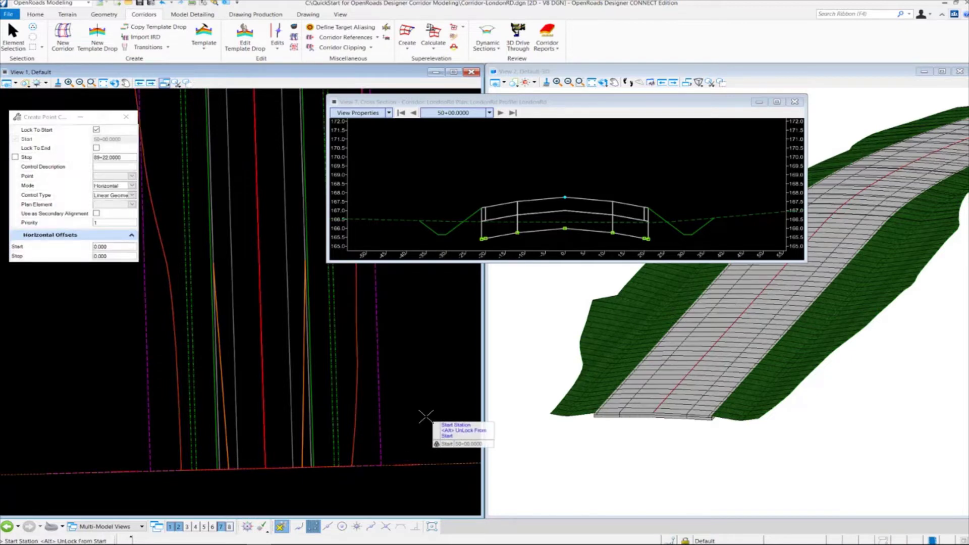
key(alt)
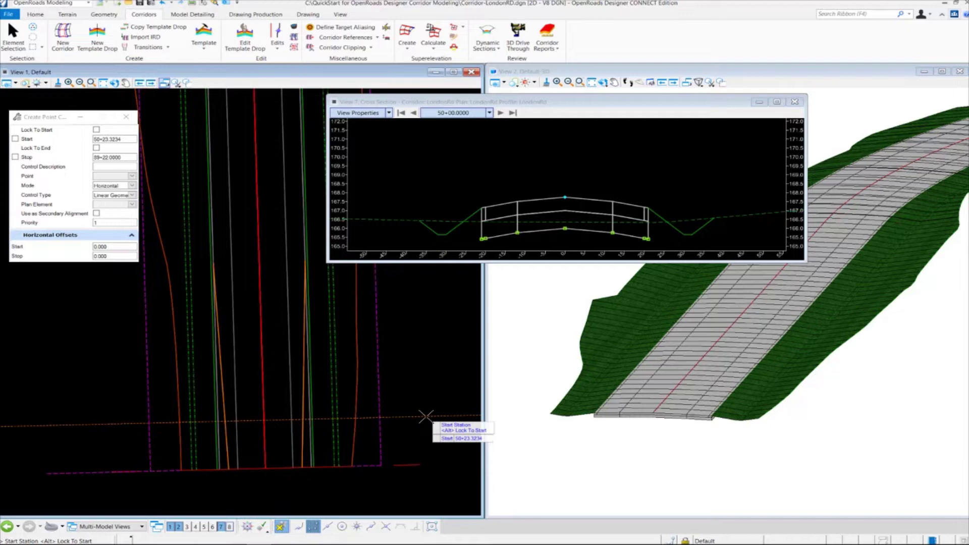
key(alt)
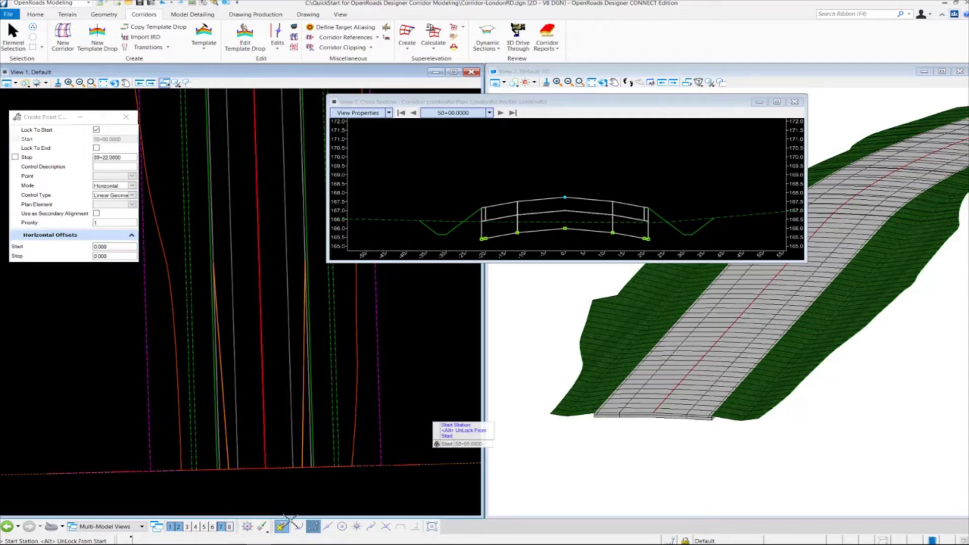
click(422, 381)
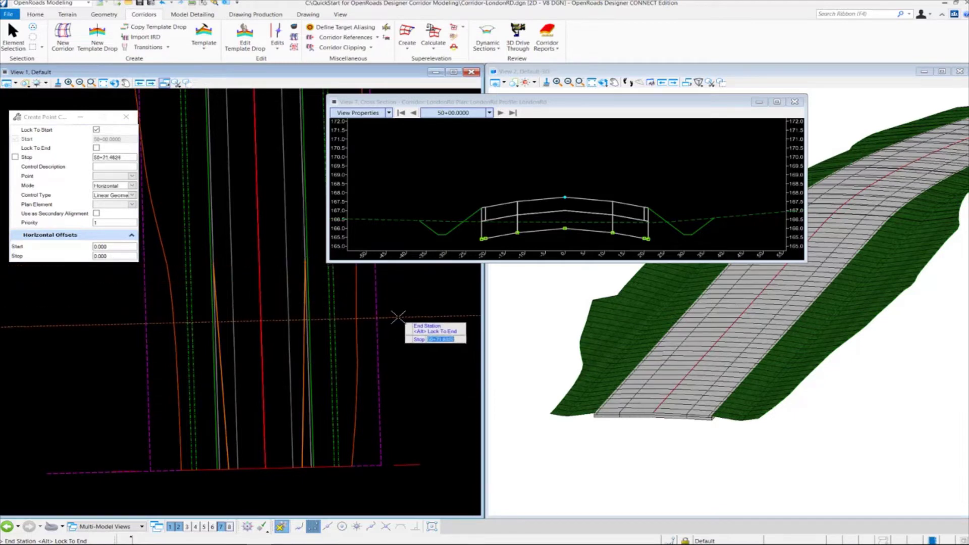
text(51+00)
key(Return)
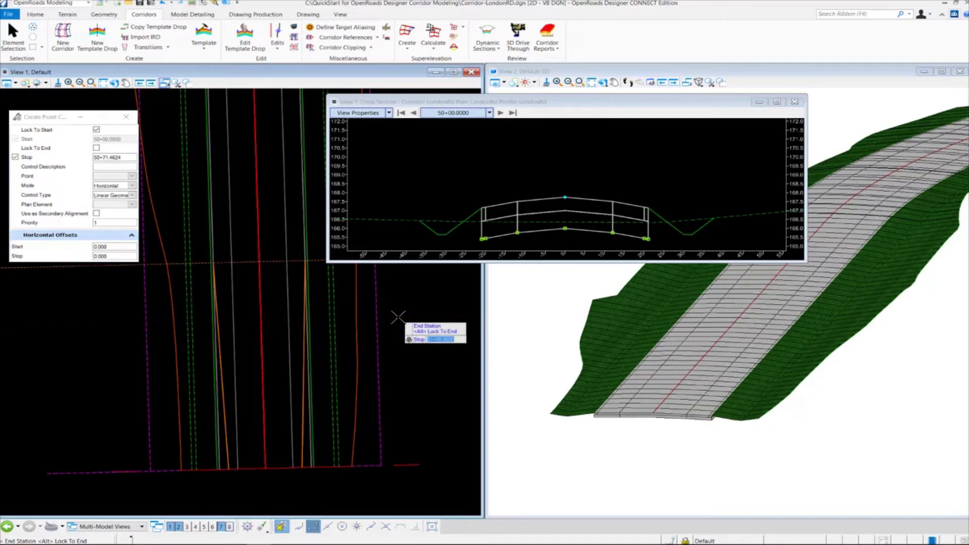
scroll(364, 358, down, 1)
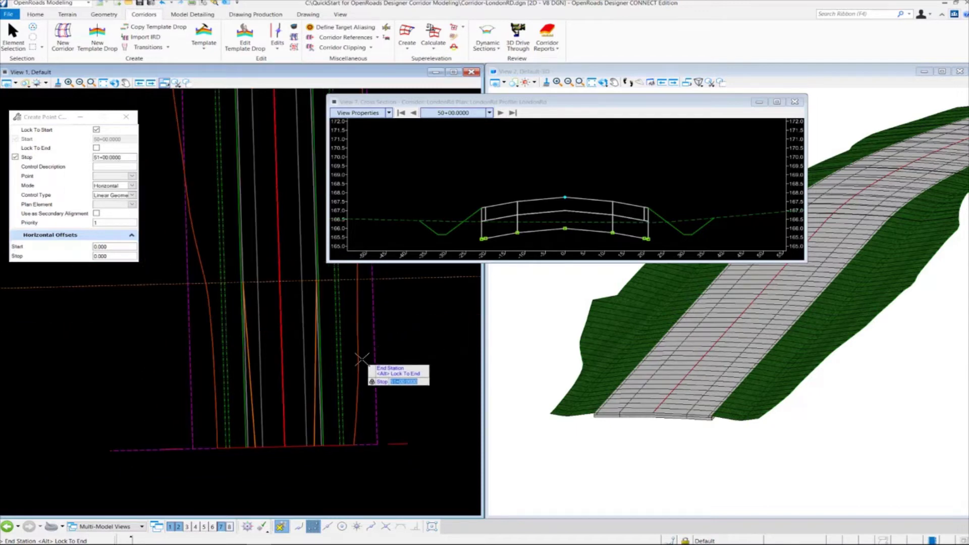
click(404, 328)
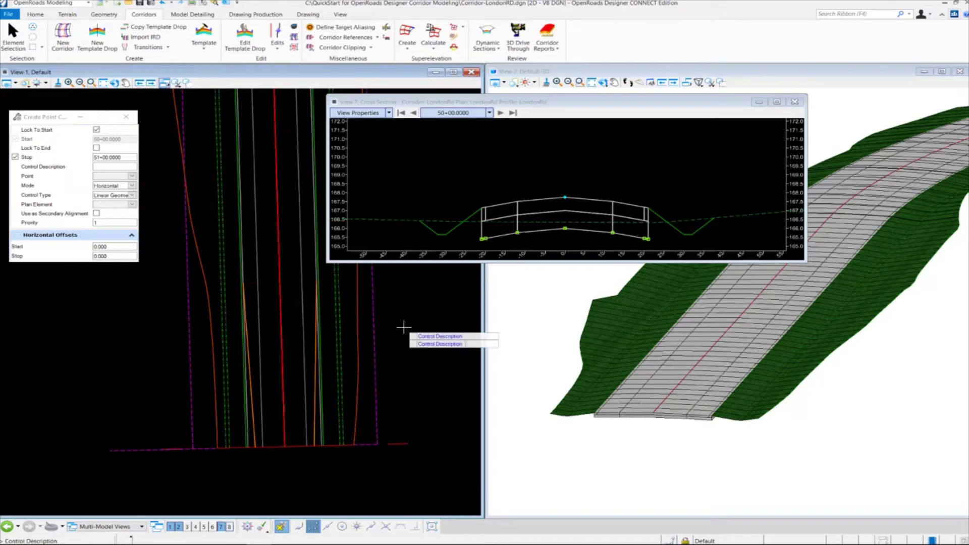
Step: Describe the point control as Right EOS Control and pick the right edge-of-shoulder point EOS_R in plan
text(Right)
text( EOS Cod)
text(trol)
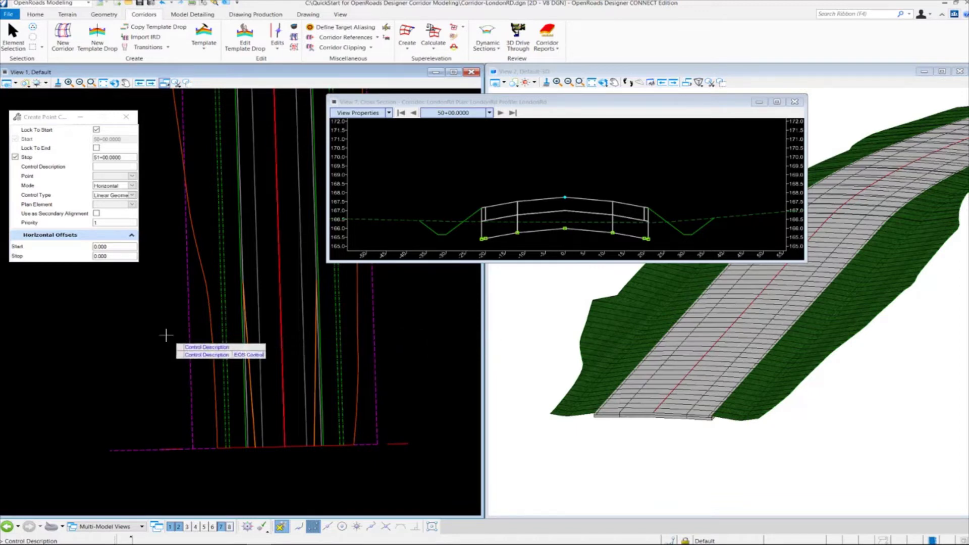
key(Return)
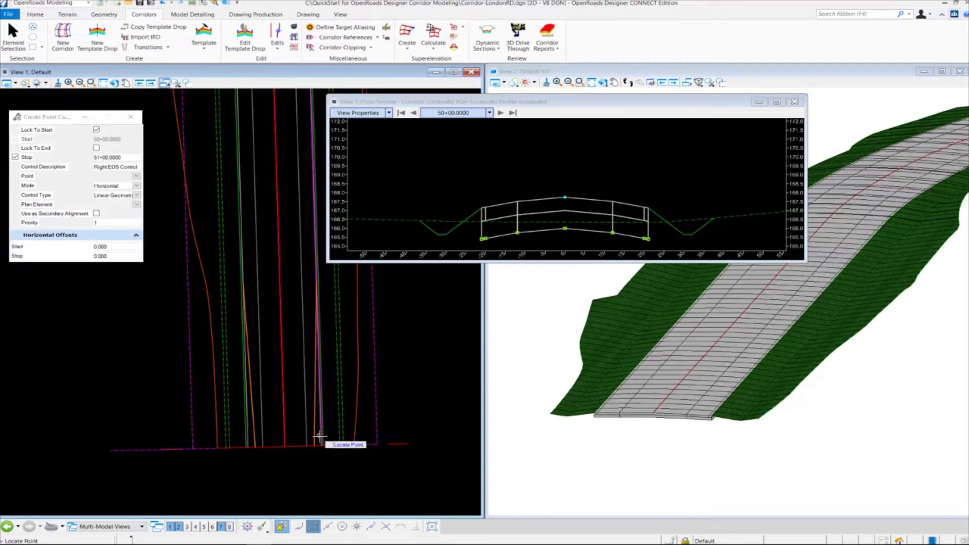
mouse_move(320, 435)
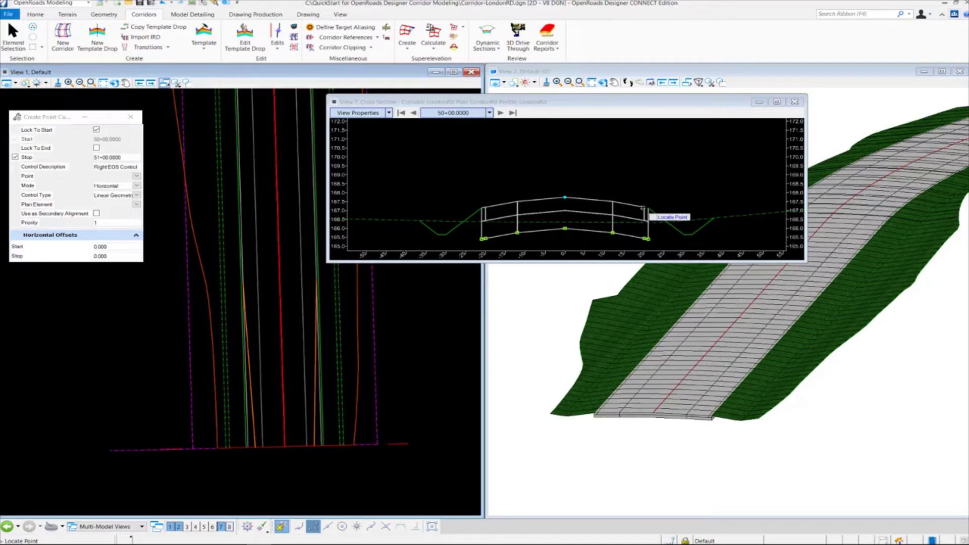
mouse_move(643, 208)
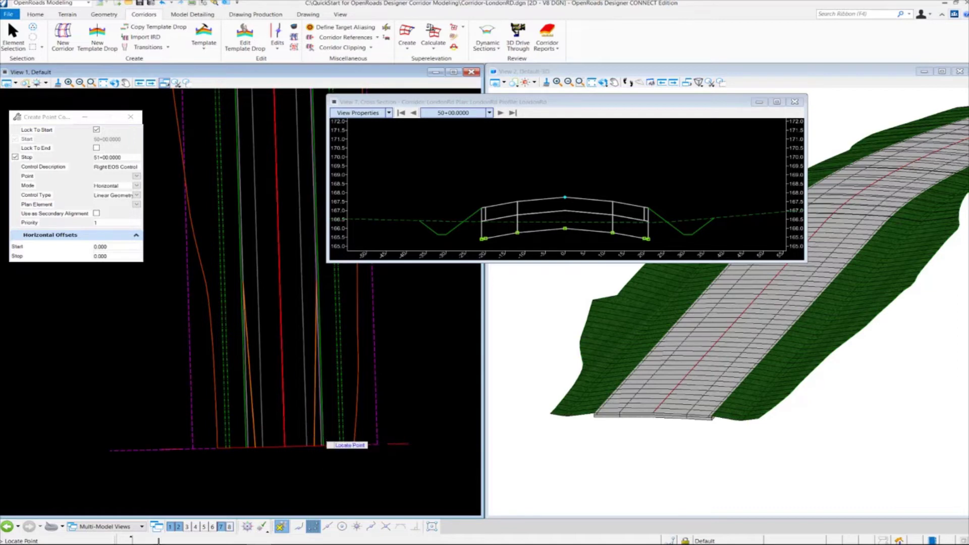
click(320, 435)
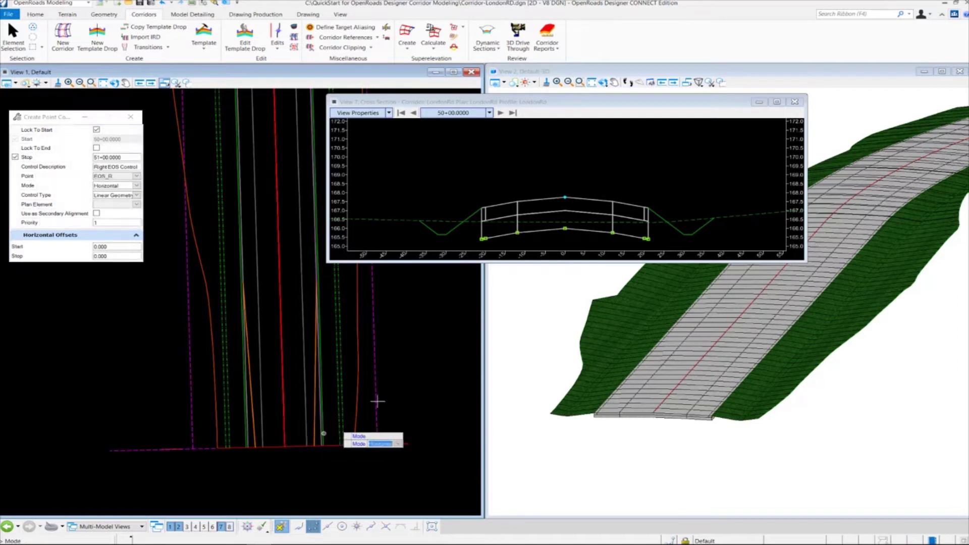
Step: Control EOS_R in Horizontal mode by the linear geometry RdEoS, used as secondary alignment, with priority 1 and start and stop offsets of 0.000
click(398, 319)
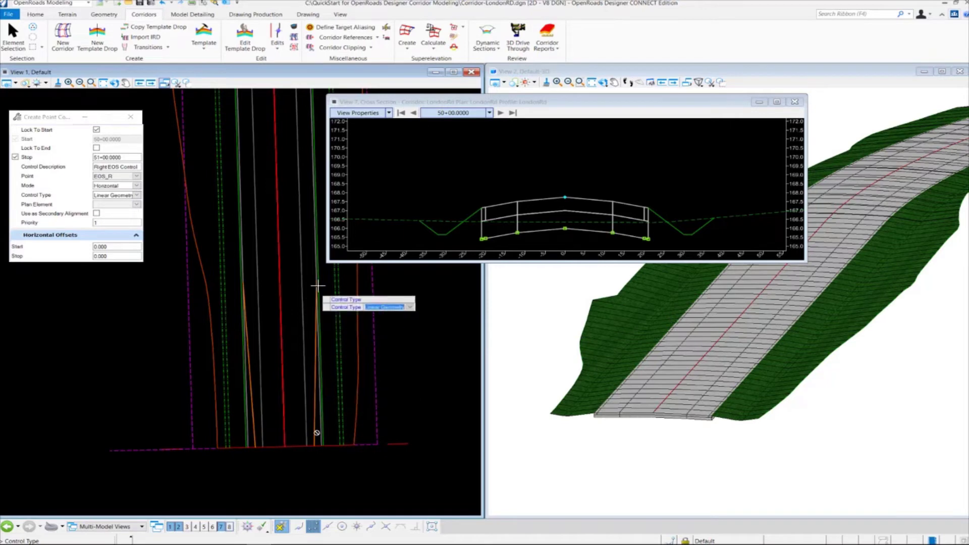
click(396, 323)
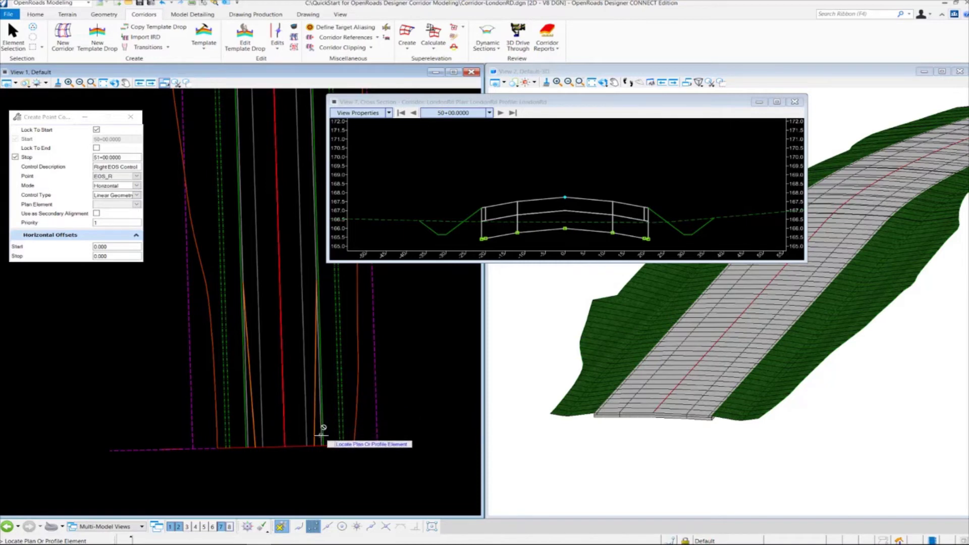
mouse_move(321, 434)
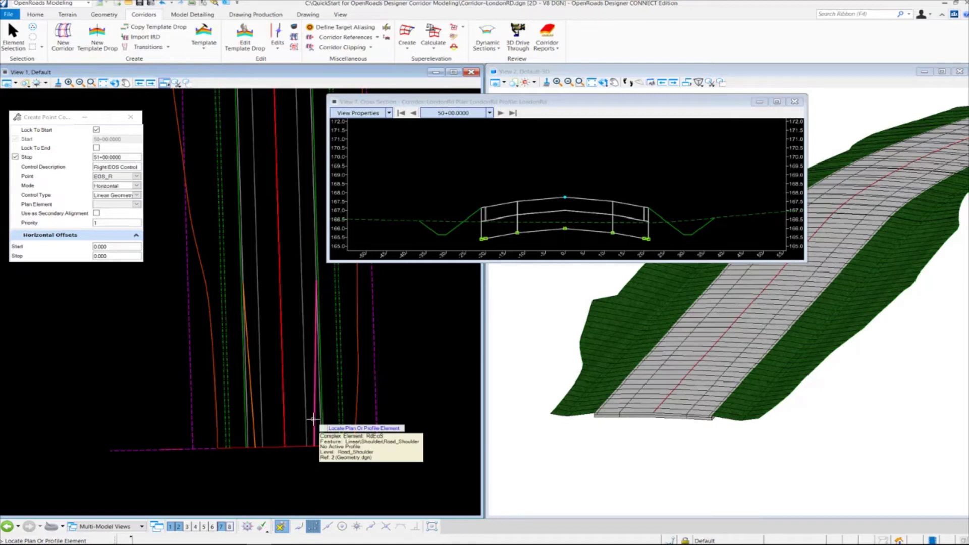
click(313, 419)
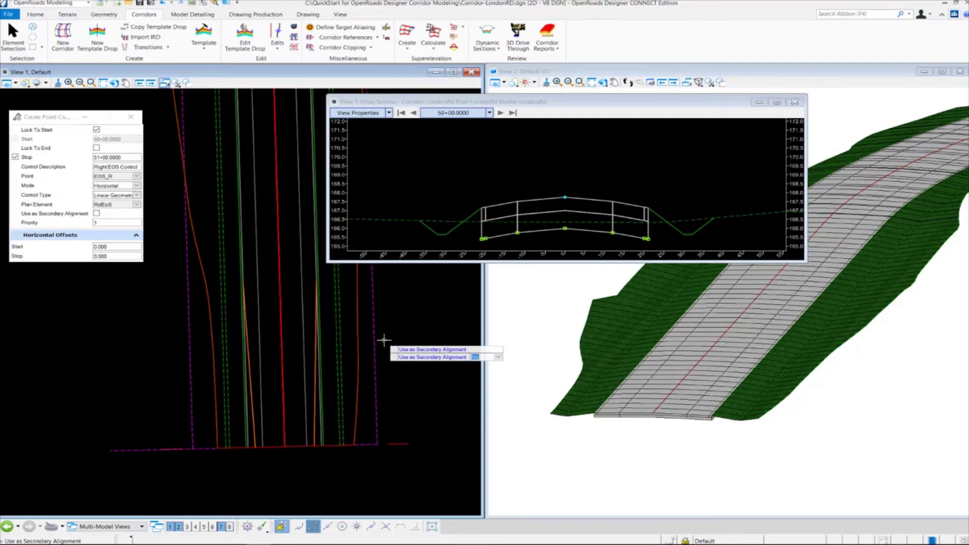
key(Down)
key(Return)
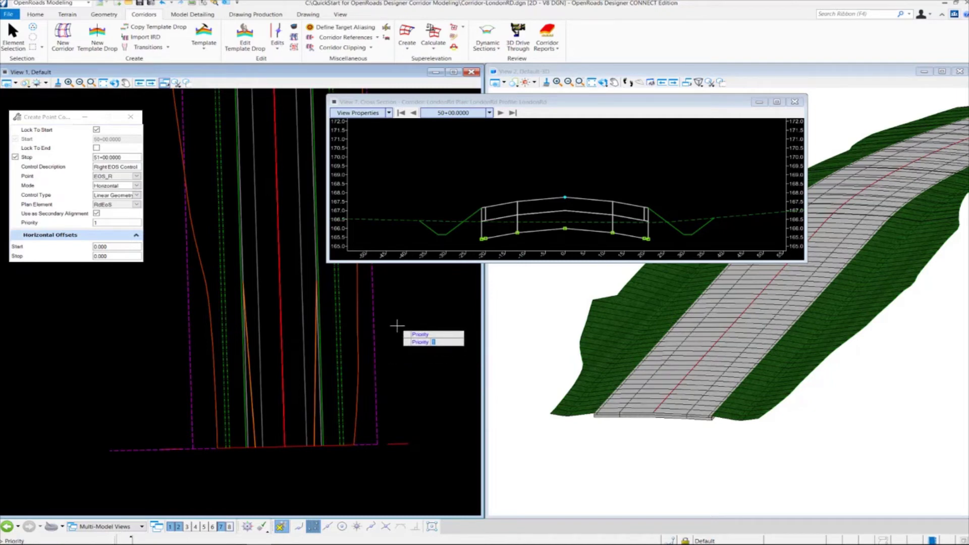
key(Return)
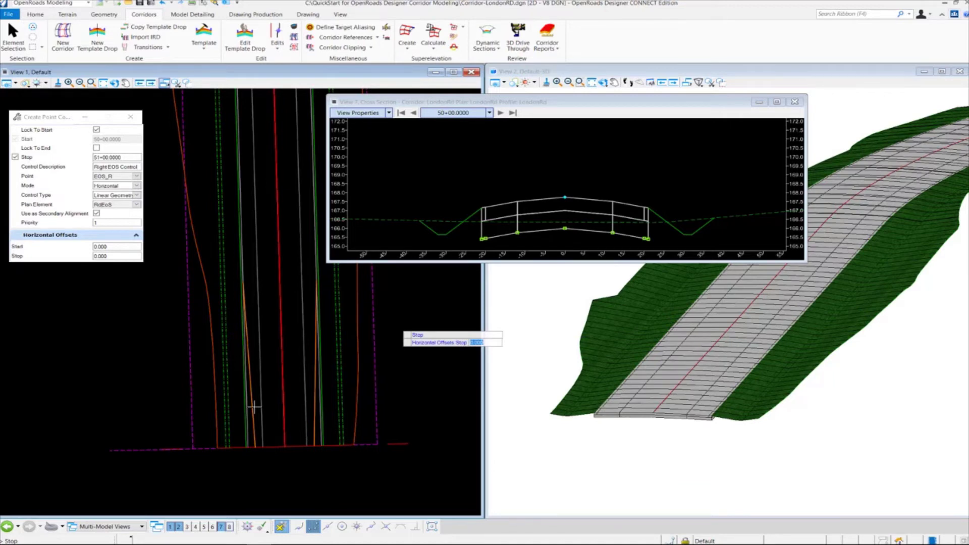
click(397, 325)
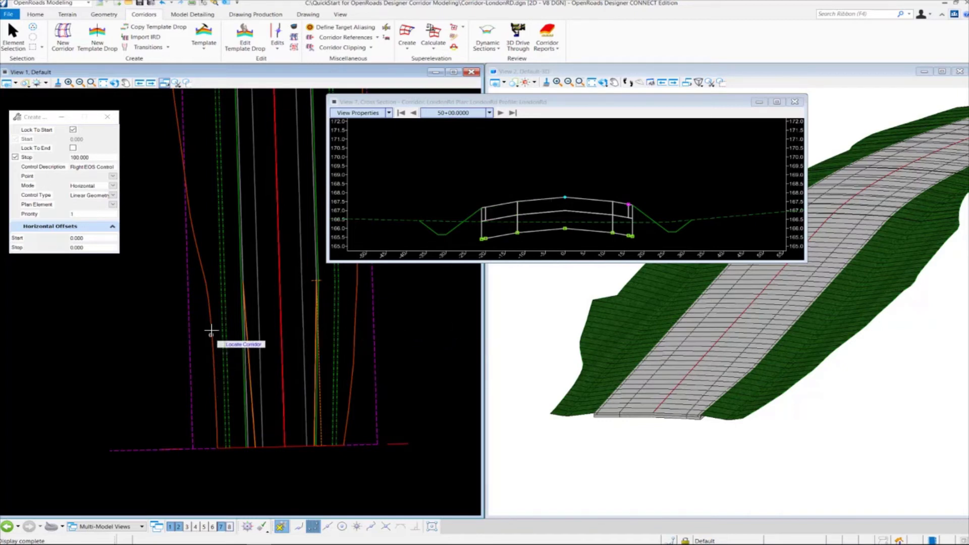
Step: Begin a second point control on the LondonRd corridor, locked to the corridor start with its stop at station 51+00
click(398, 445)
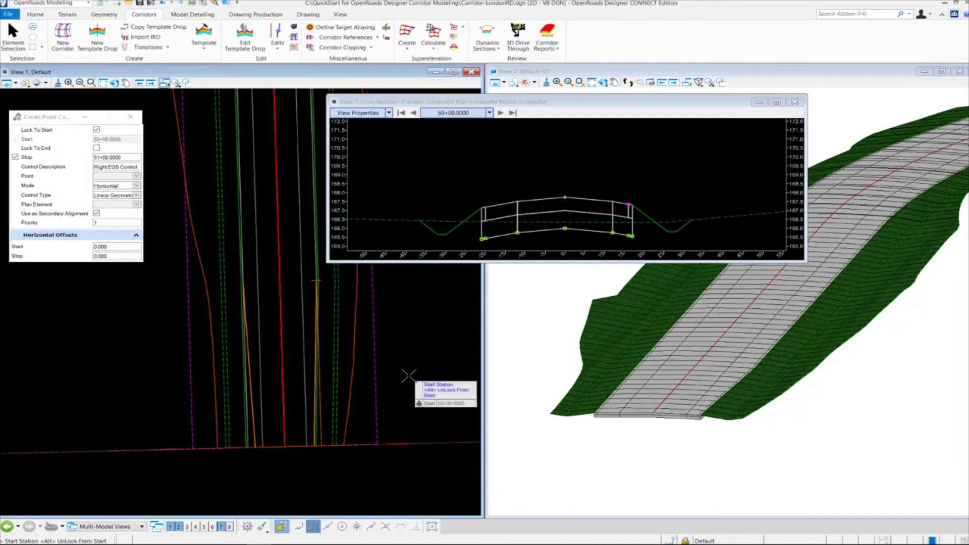
click(409, 376)
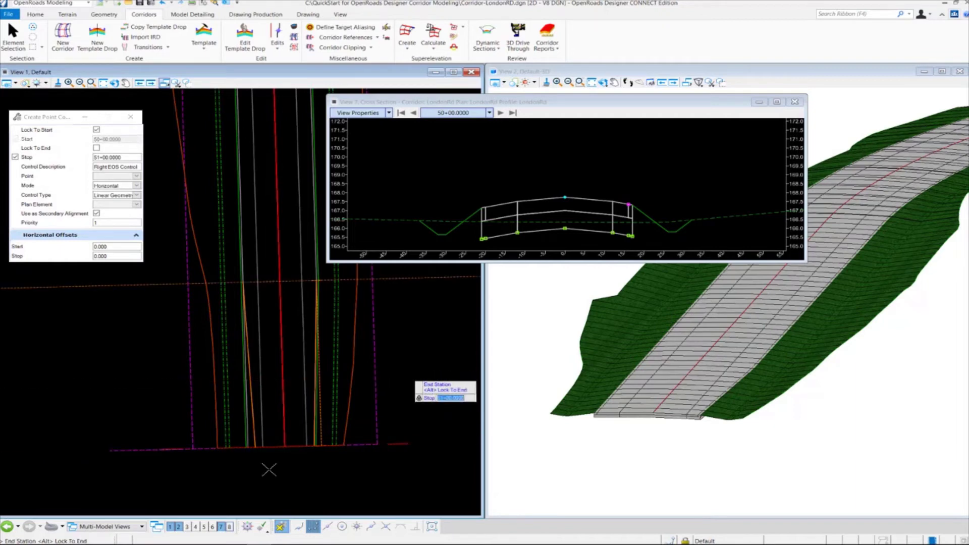
key(alt)
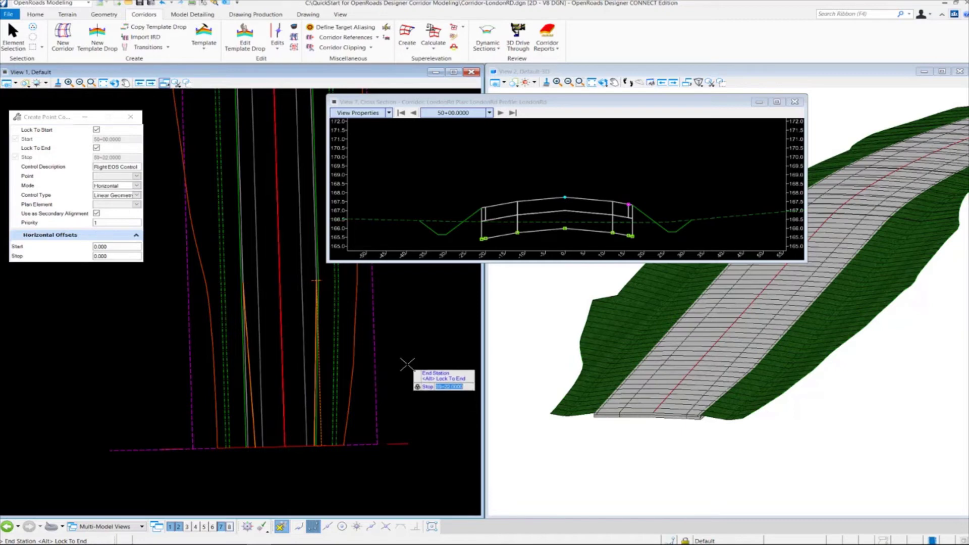
key(alt)
text(51)
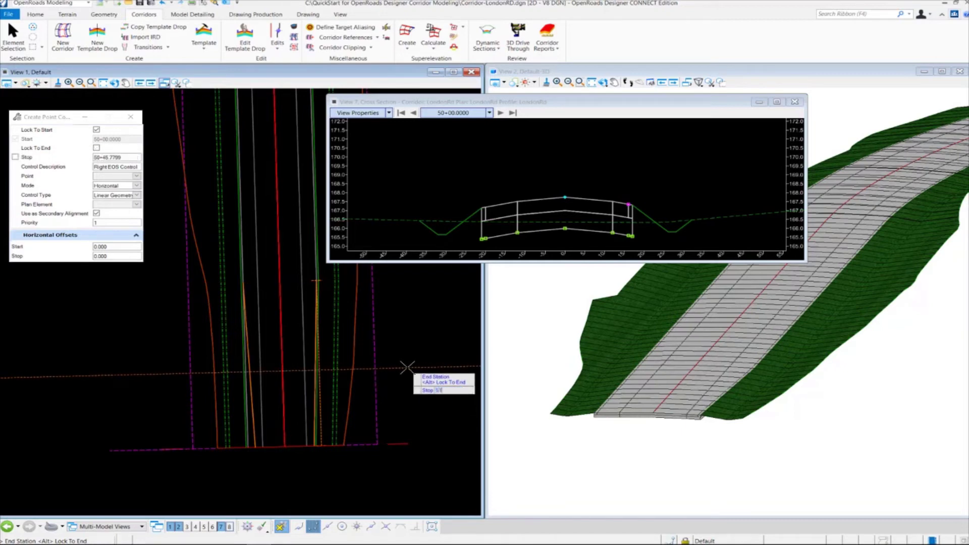
text(+00)
key(Return)
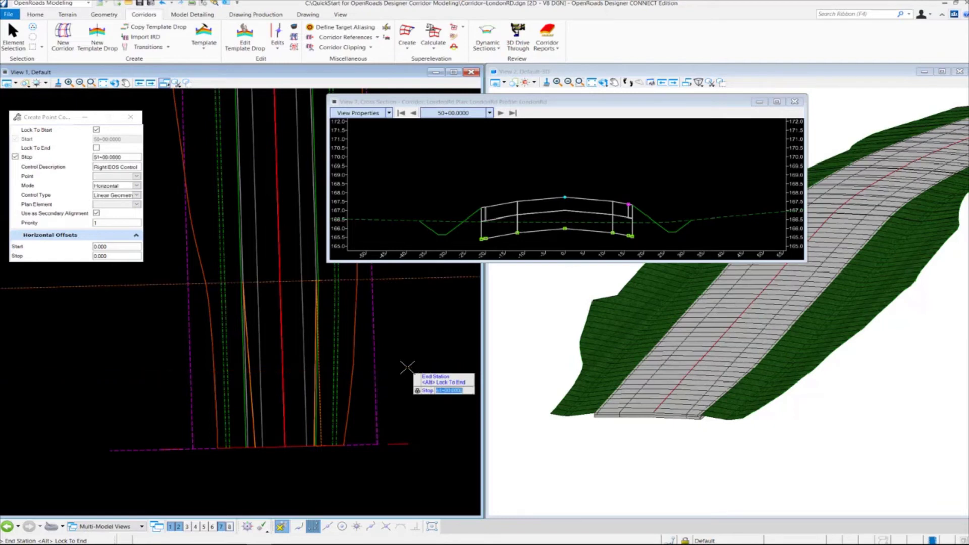
click(266, 459)
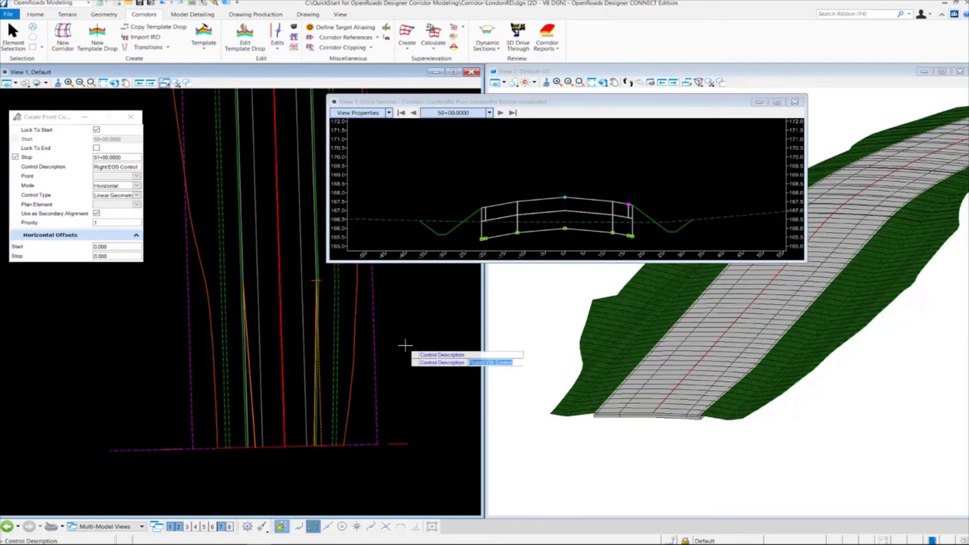
Step: Describe the second point control as Left EOS Control and pick the left edge-of-shoulder point EOS_L in plan
text(Left EOS Control)
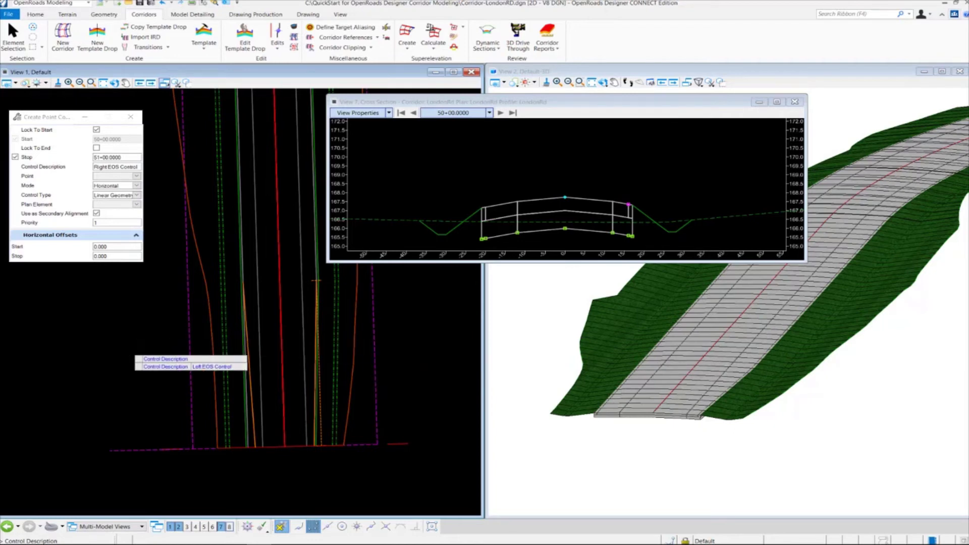
key(Return)
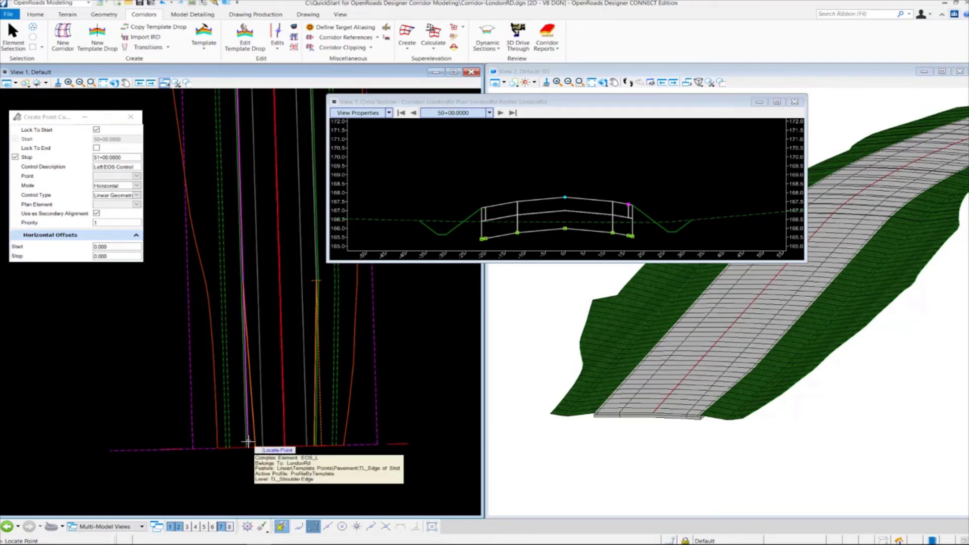
click(248, 442)
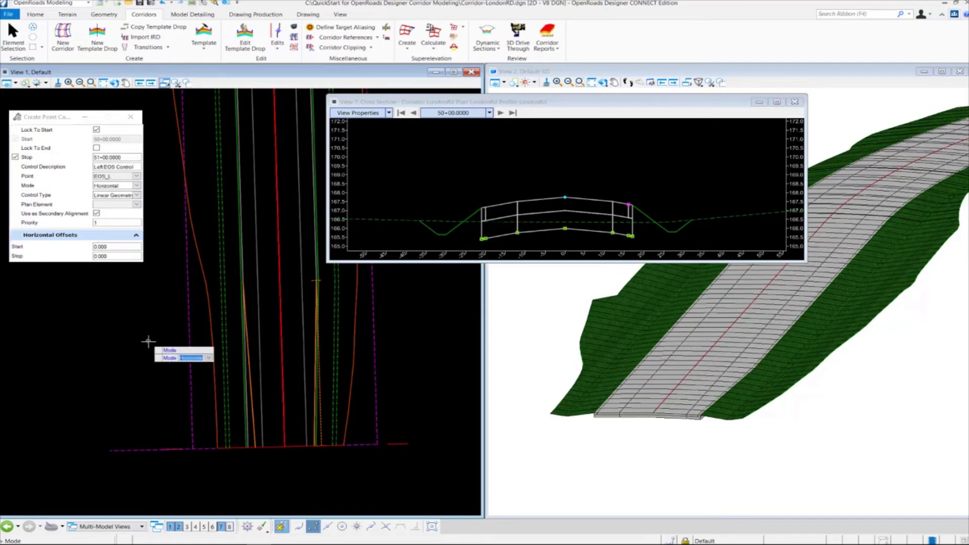
Step: Control EOS_L in Horizontal mode by the linear geometry RdEoS1, used as secondary alignment, with priority 1 and start and stop offsets of 0.000
click(99, 319)
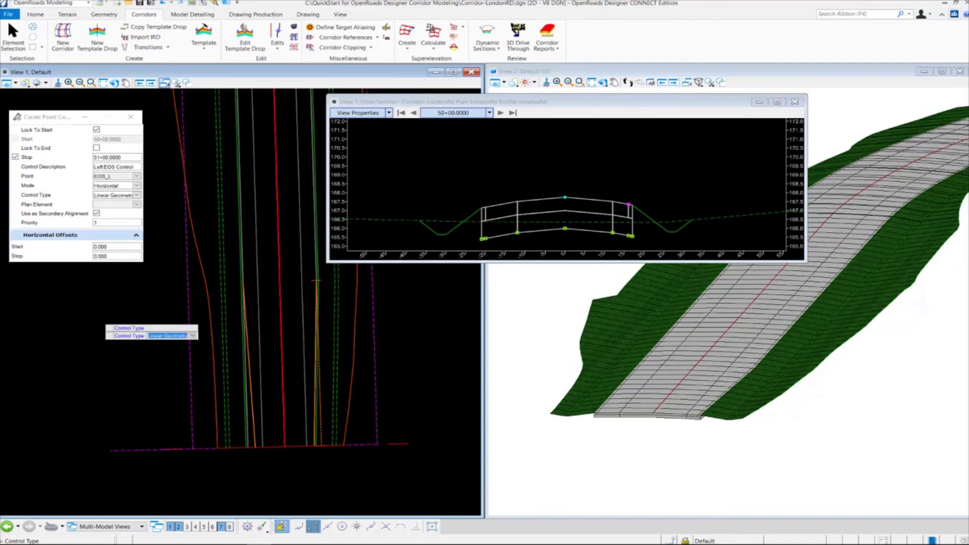
click(99, 319)
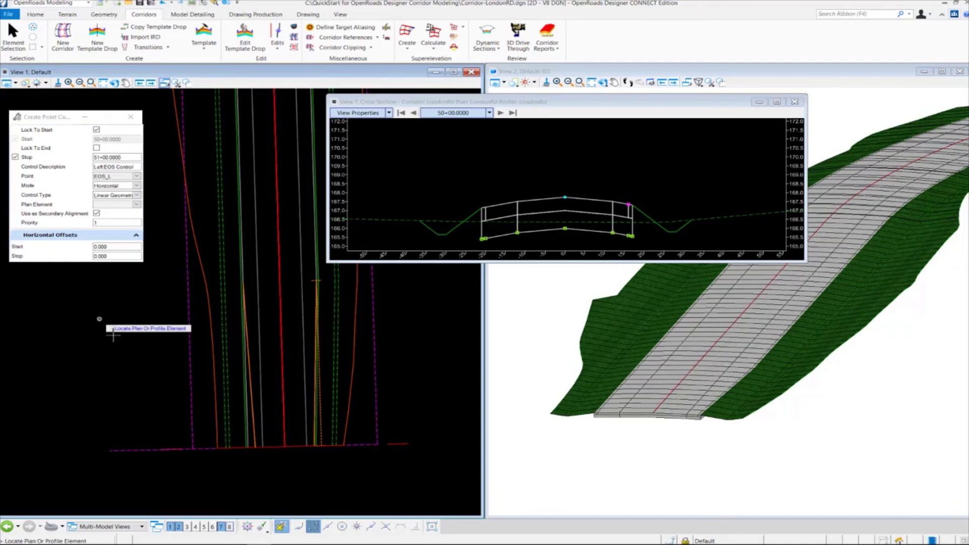
click(253, 430)
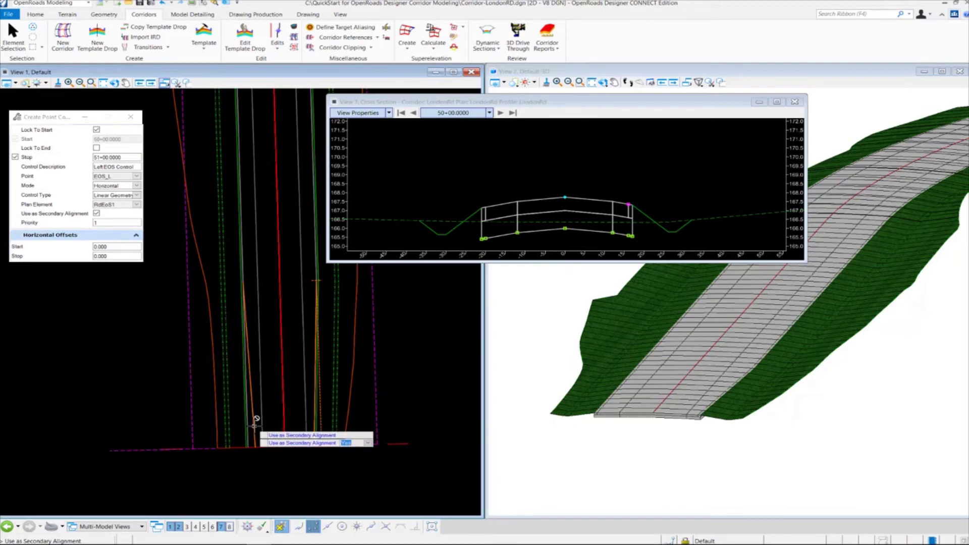
click(58, 321)
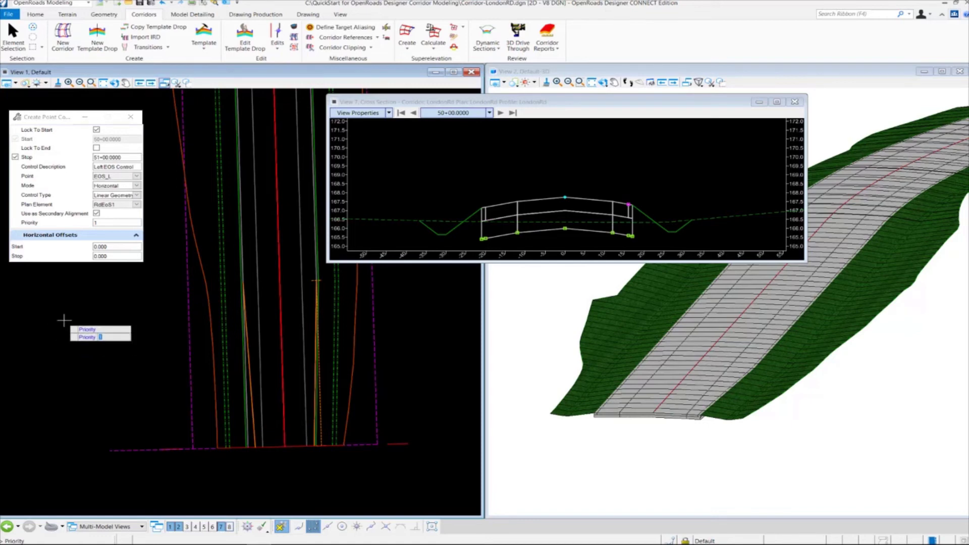
key(Return)
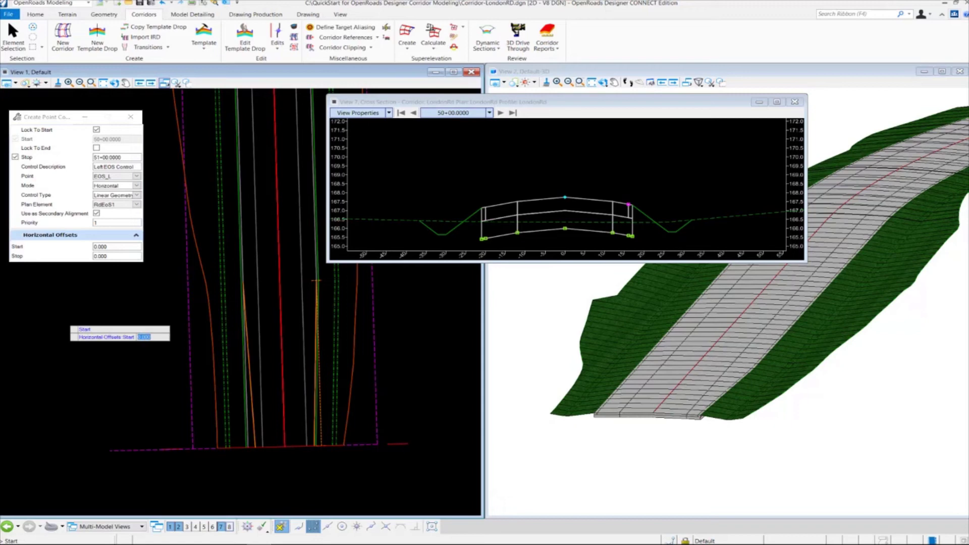
key(Return)
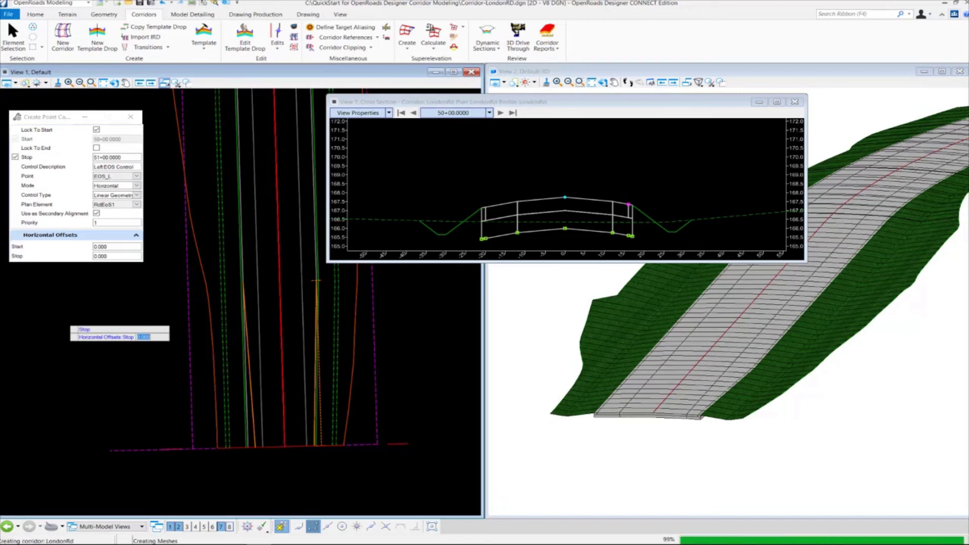
key(Return)
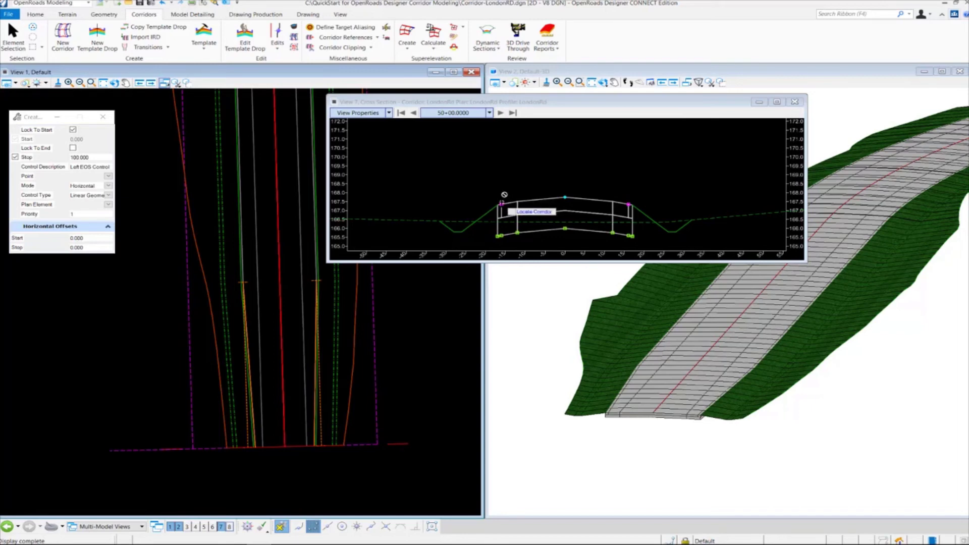
Step: Open the corridor objects of the LondonRd corridor and list its point controls
mouse_move(505, 195)
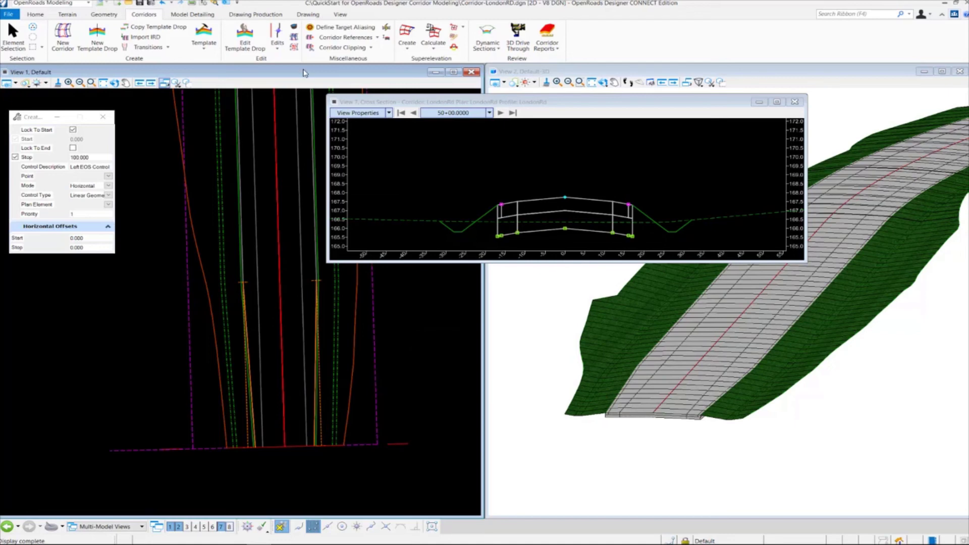
click(294, 28)
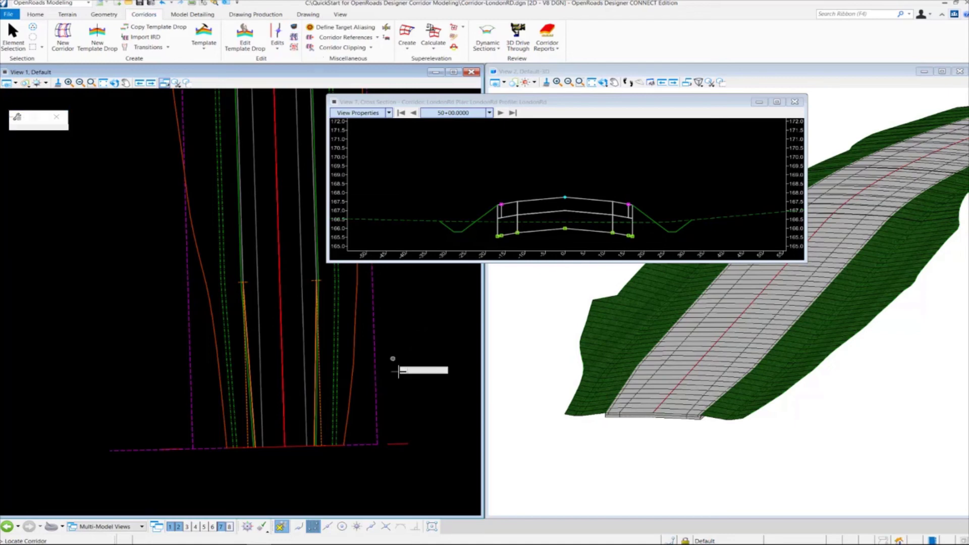
click(400, 443)
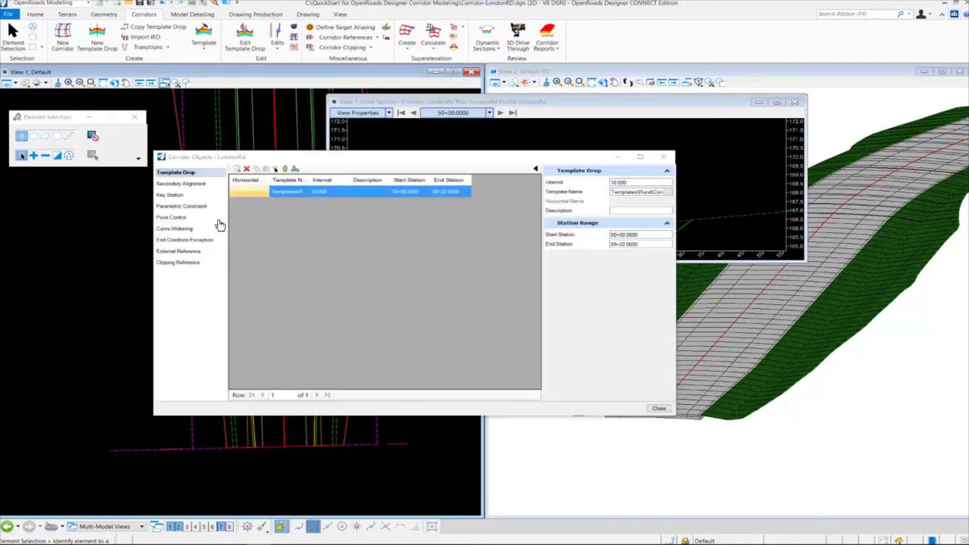
click(172, 217)
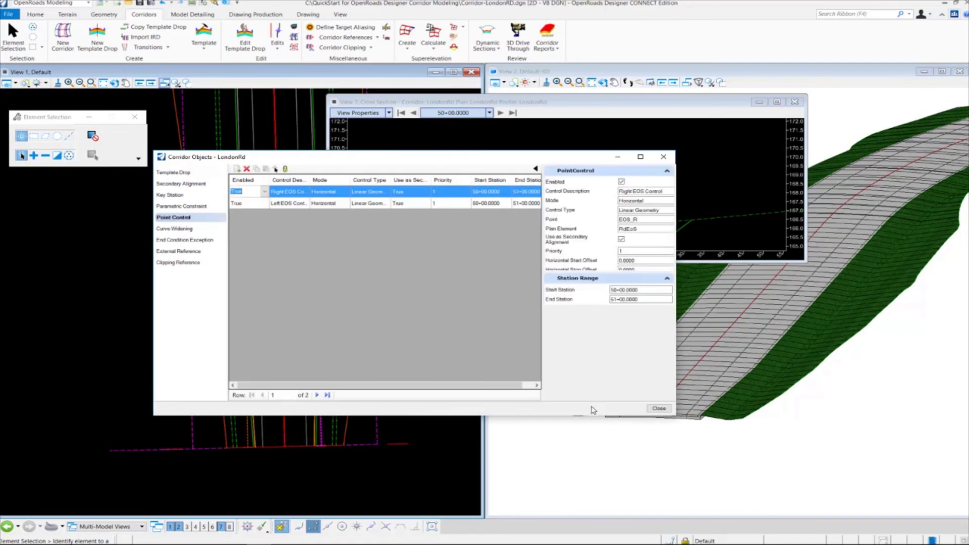
Step: Enlarge the corridor objects list and examine the settings and station ranges of the Right and Left EOS Controls
drag(591, 416, 589, 459)
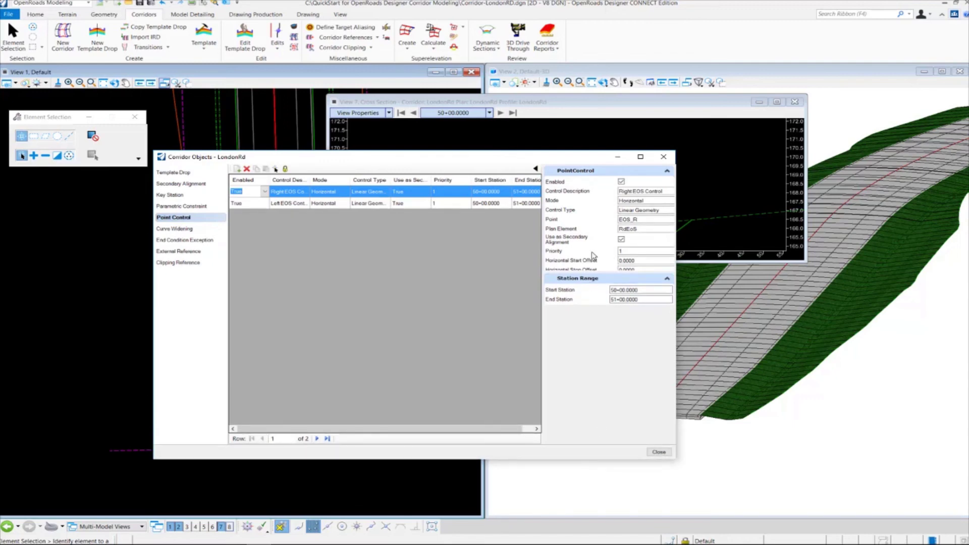
click(423, 204)
key(shift+Tab)
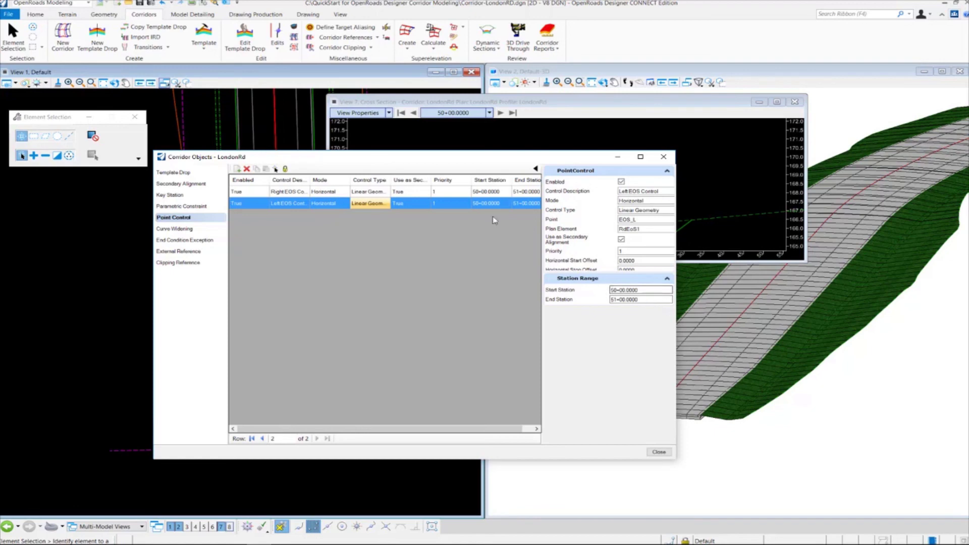
click(458, 194)
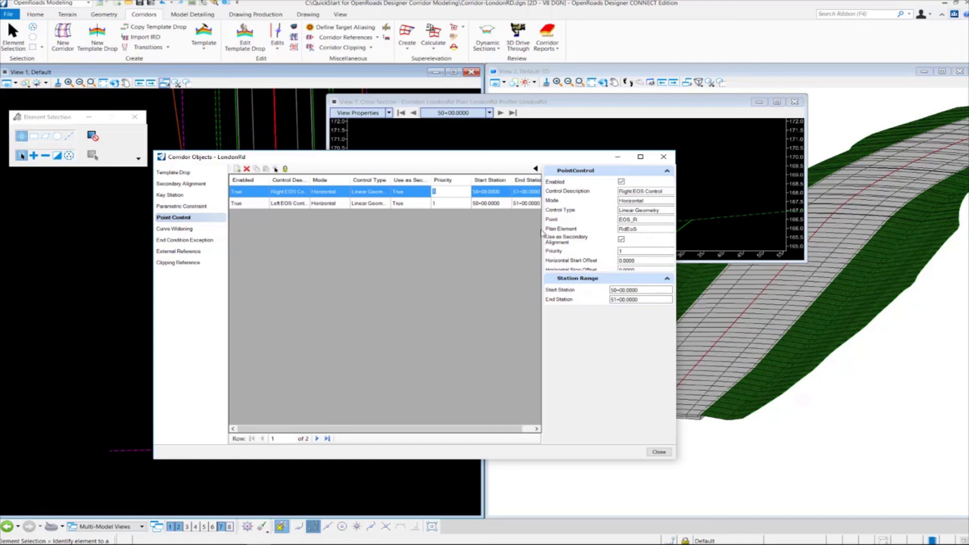
drag(542, 228, 582, 217)
key(Tab)
key(Tab)
key(Tab)
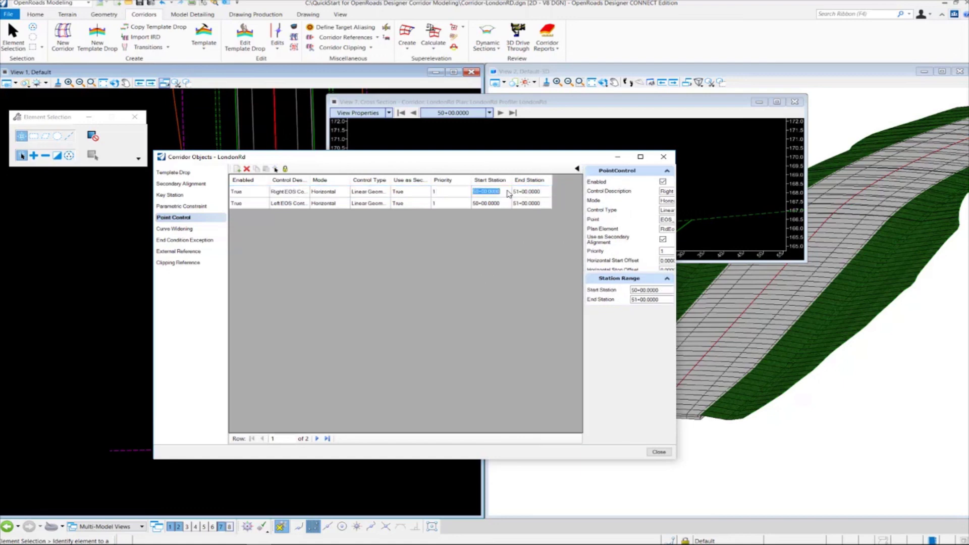